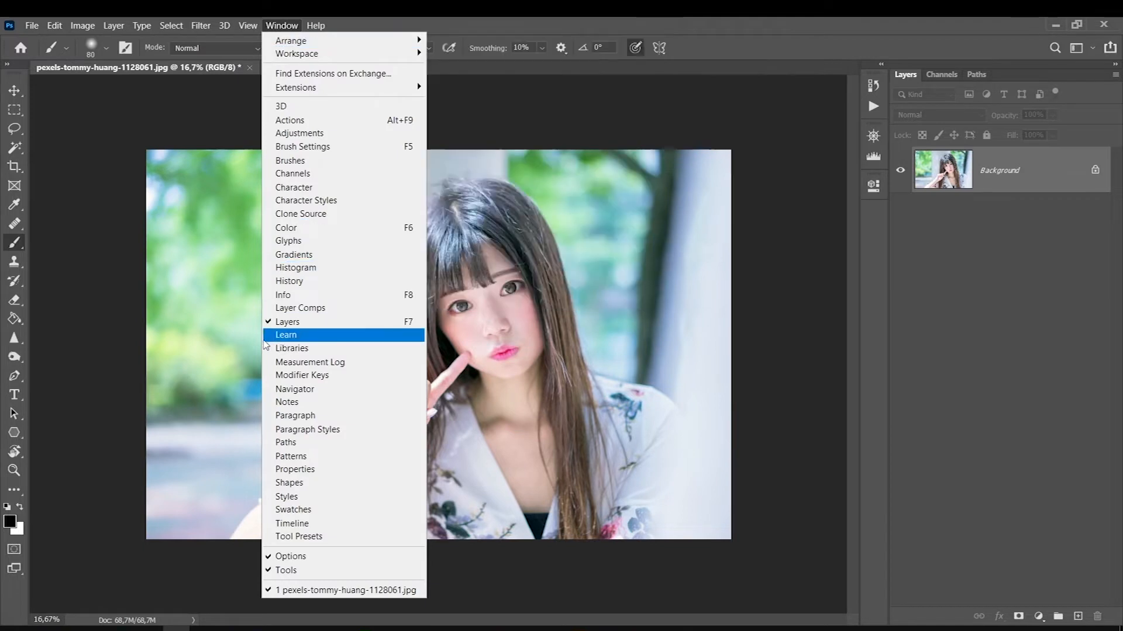
Display the histogram and open the Camera Raw Filter on the portrait photo
{"action": "left_click", "coordinate": [279, 272]}
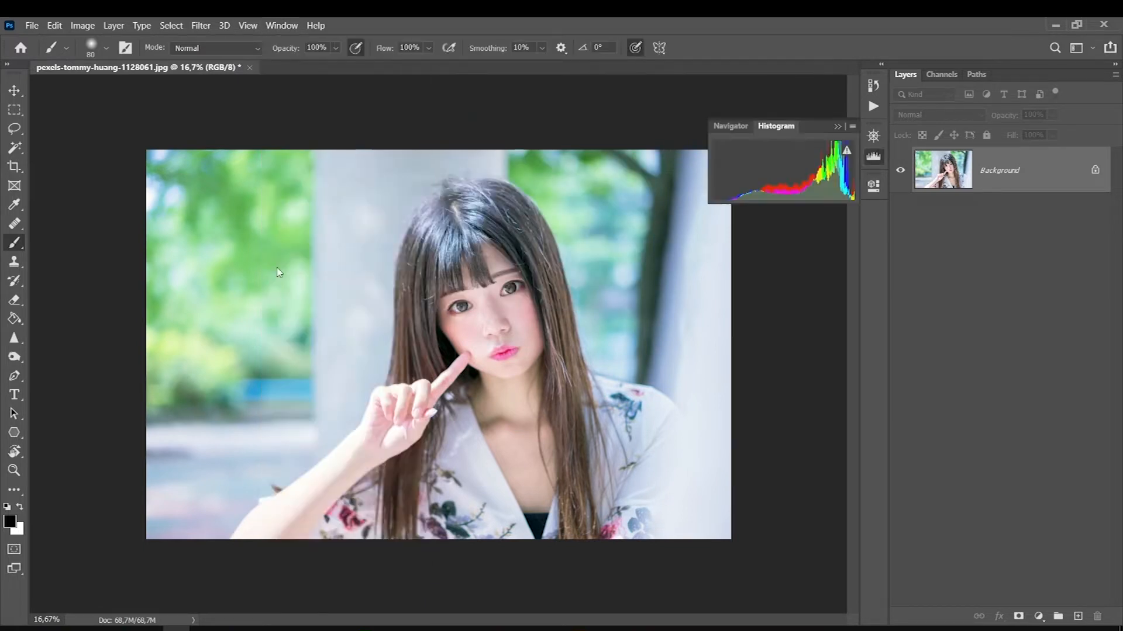
{"action": "left_click", "coordinate": [200, 26]}
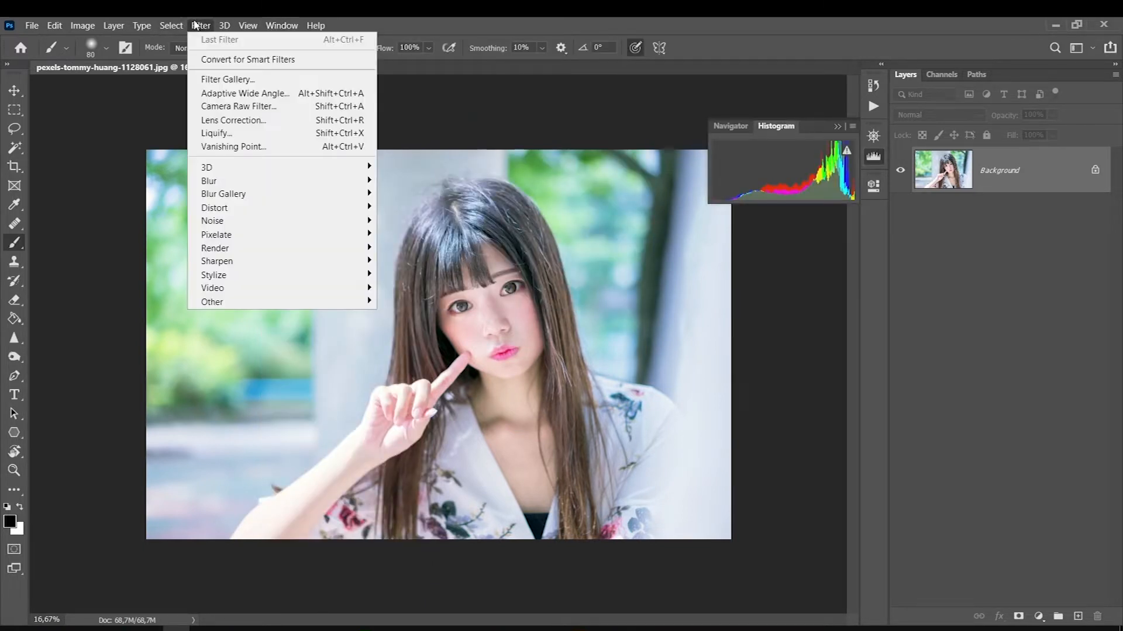
{"action": "left_click", "coordinate": [214, 109]}
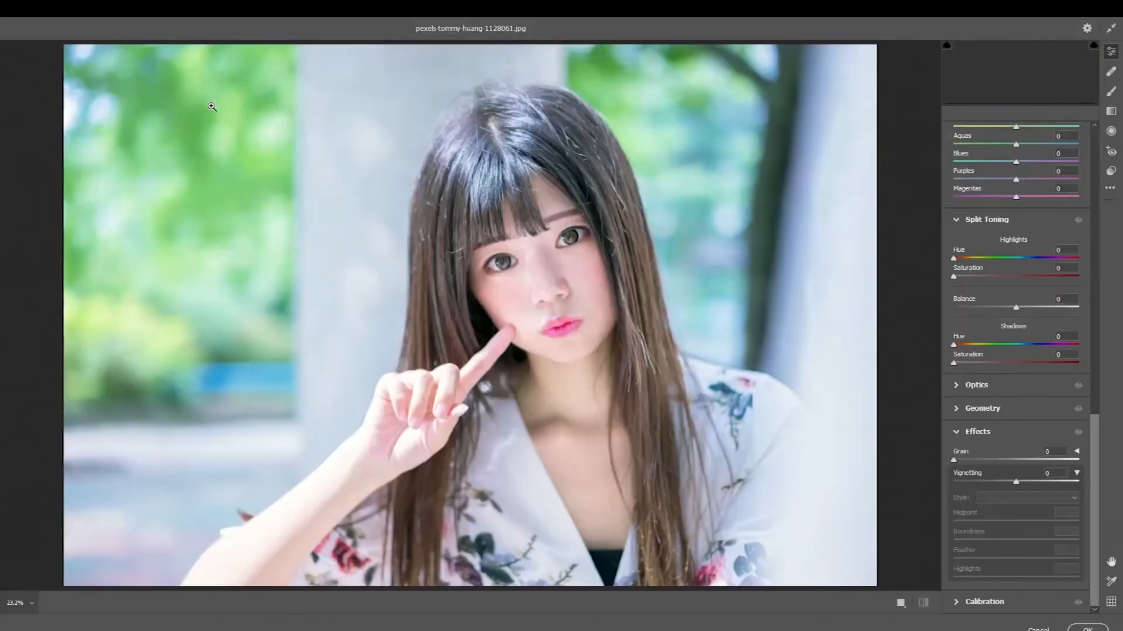
Lower the photo's Highlights to -100 and its Exposure to -0.40 in the Basic adjustments
{"action": "left_click_drag", "start_coordinate": [1087, 73], "coordinate": [1089, 73]}
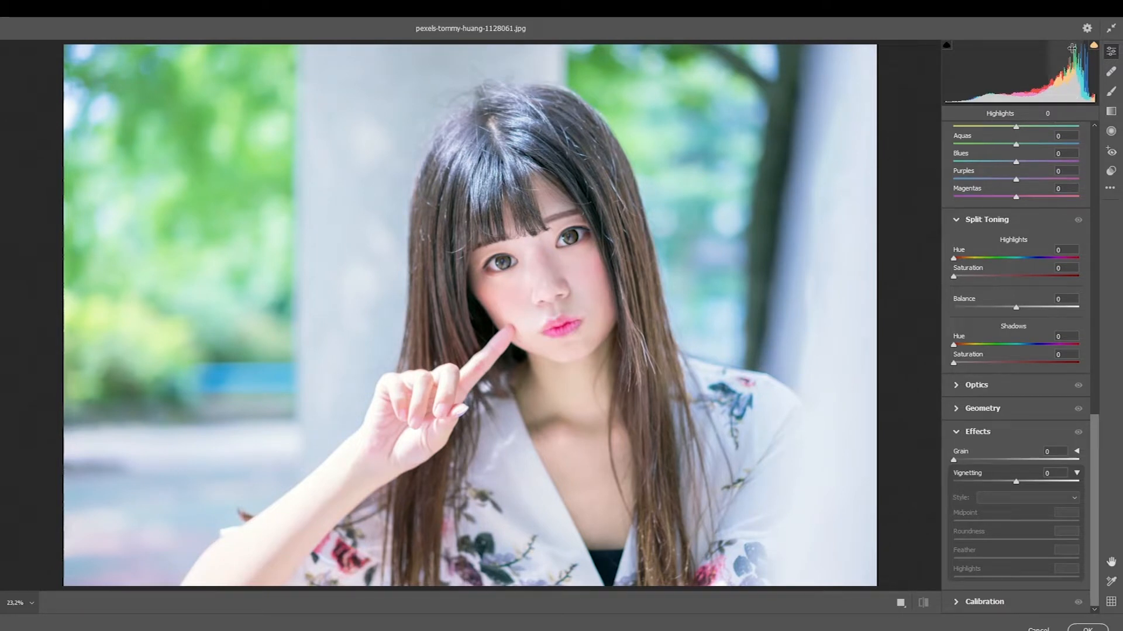
{"action": "scroll", "coordinate": [999, 319], "scroll_direction": "up", "scroll_amount": 15}
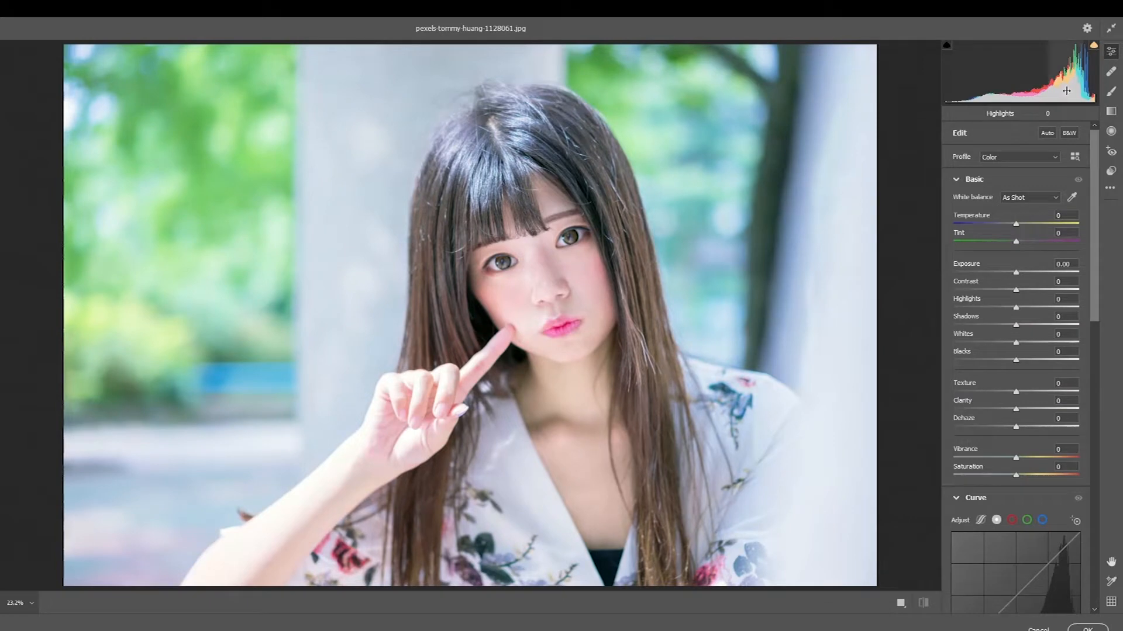
{"action": "left_click_drag", "start_coordinate": [1016, 307], "coordinate": [929, 316]}
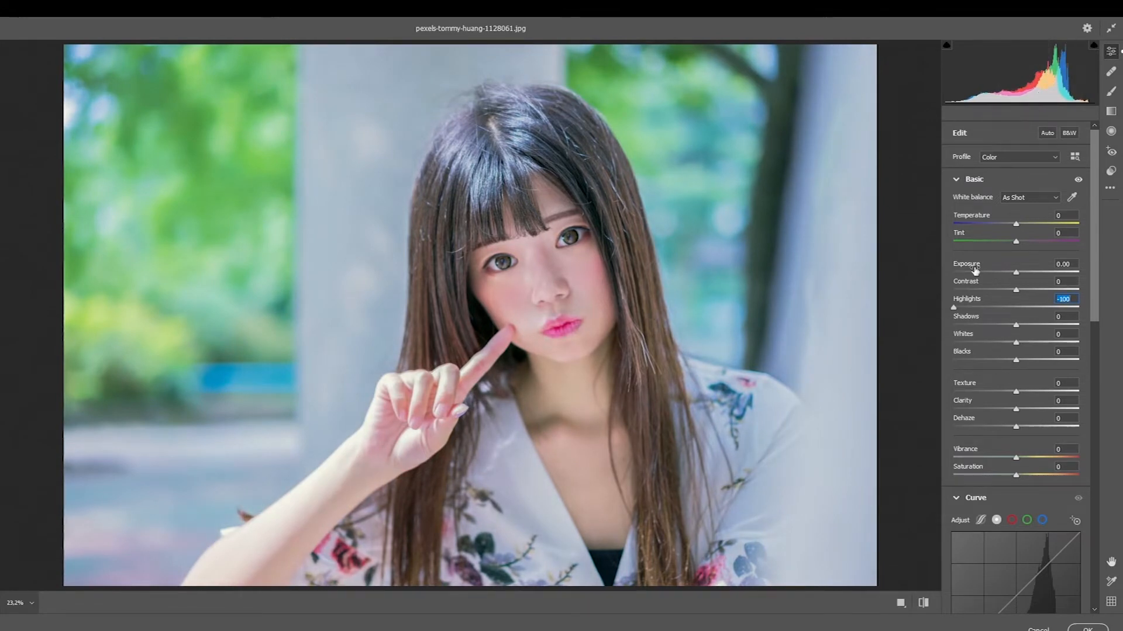
{"action": "left_click_drag", "start_coordinate": [963, 303], "coordinate": [924, 304]}
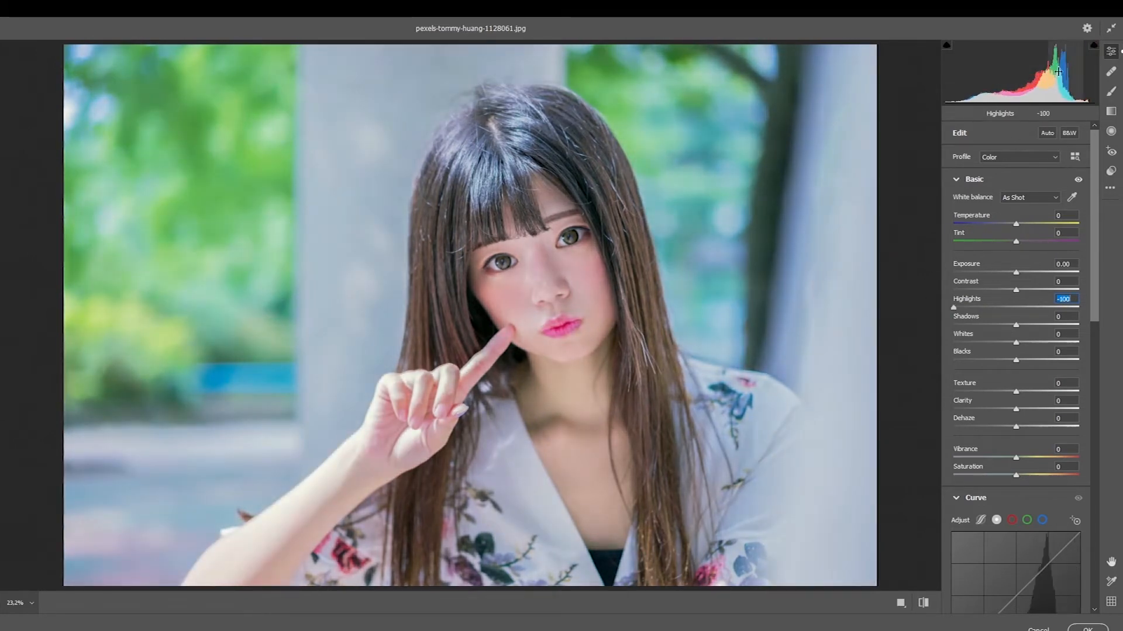
{"action": "left_click_drag", "start_coordinate": [1016, 273], "coordinate": [1011, 272]}
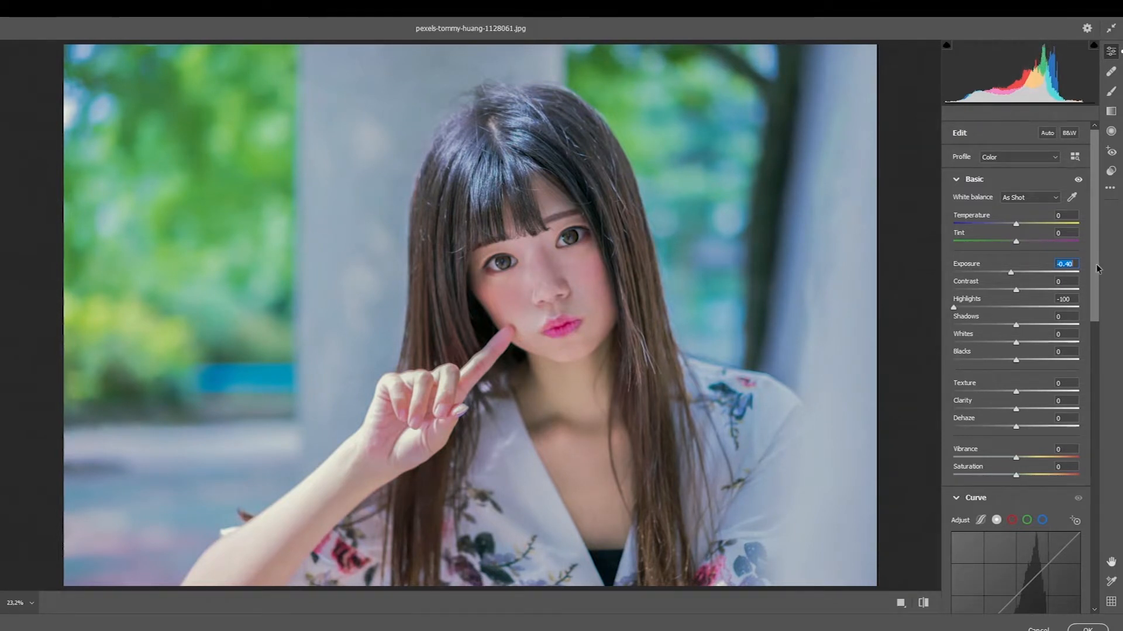
In the Color Mixer, set the hue of Greens to +41, Aquas to -13 and Blues to +25, and the luminance of Greens to -64
{"action": "scroll", "coordinate": [995, 402], "scroll_direction": "down", "scroll_amount": 5}
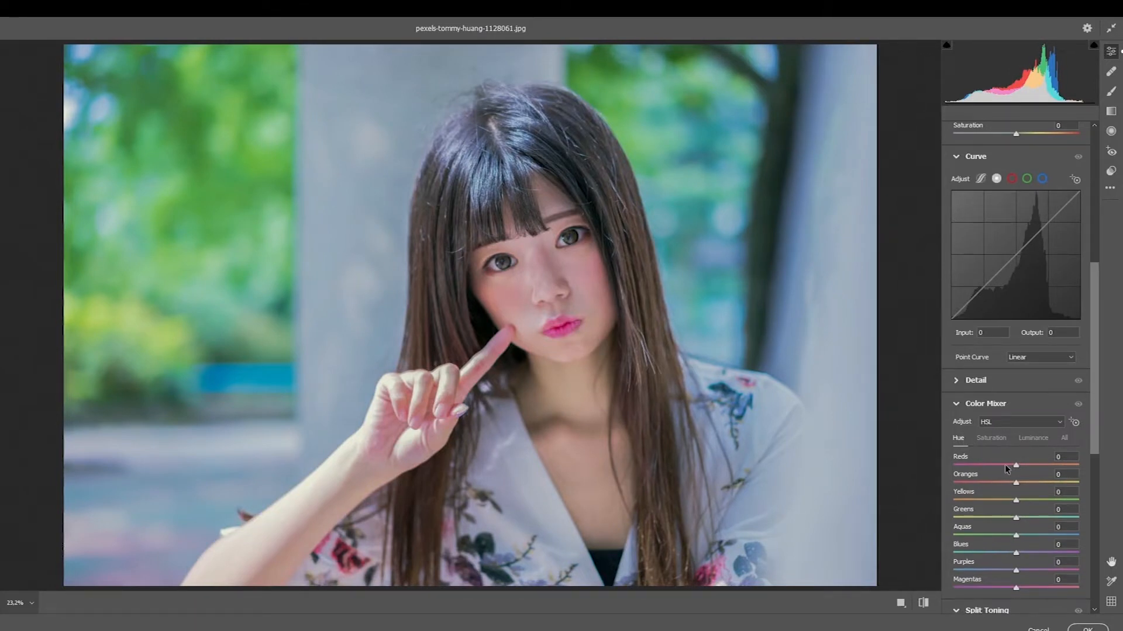
{"action": "left_click_drag", "start_coordinate": [1016, 518], "coordinate": [1031, 549]}
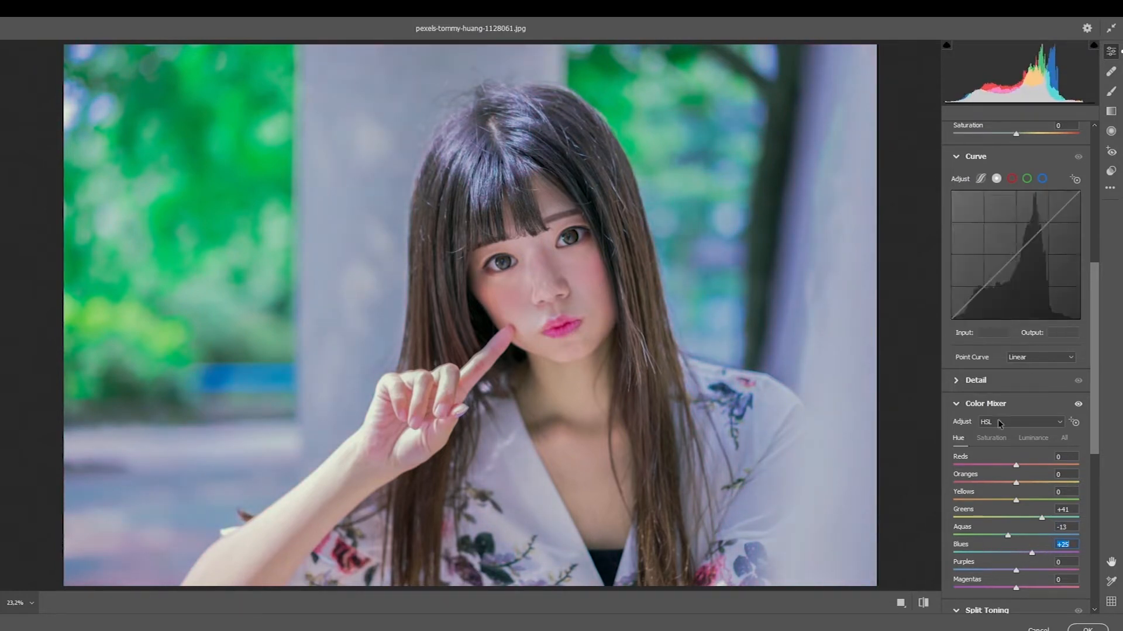
{"action": "left_click", "coordinate": [1032, 438]}
{"action": "left_click_drag", "start_coordinate": [1016, 518], "coordinate": [976, 519]}
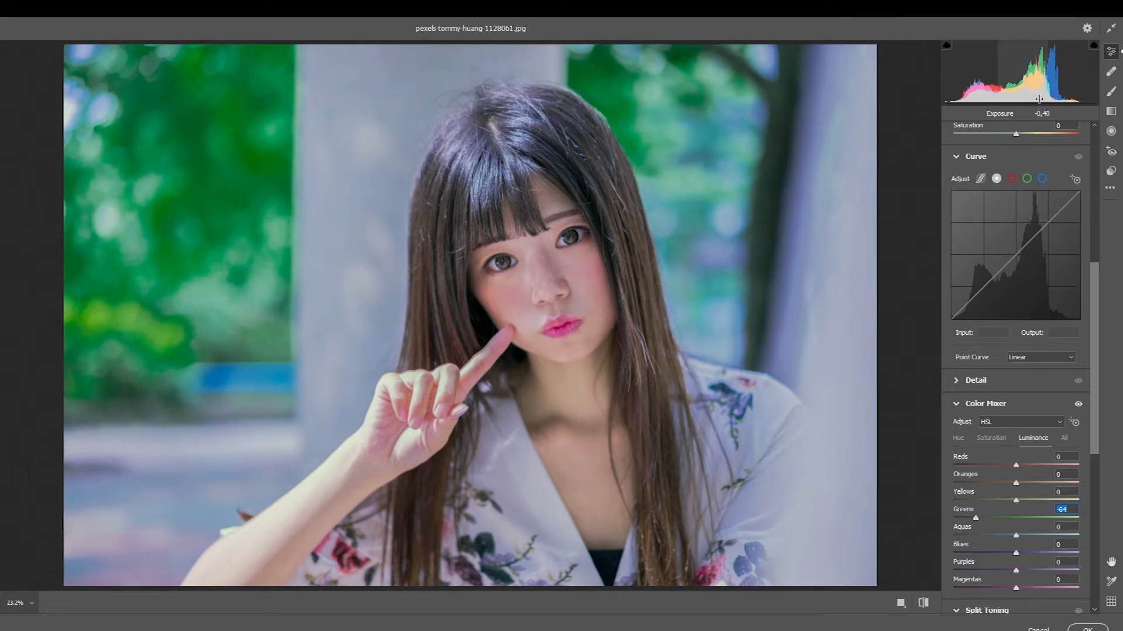
Set Highlights to -50, Contrast to +26, Temperature to +1 and Tint to +5 in the Basic adjustments
{"action": "left_click_drag", "start_coordinate": [1094, 309], "coordinate": [1094, 185]}
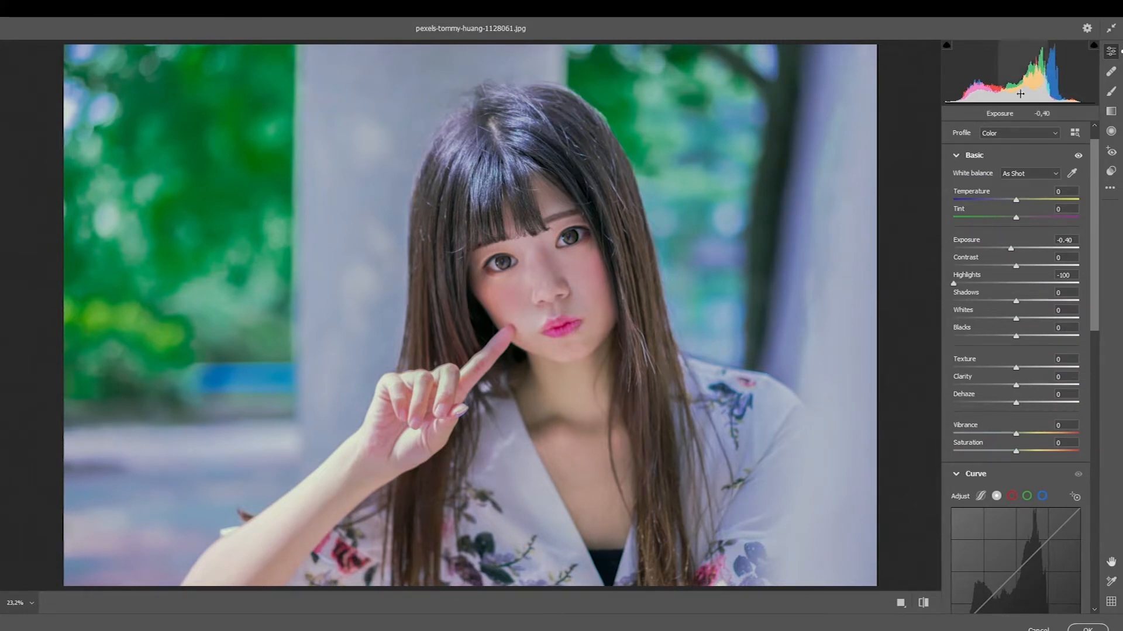
{"action": "left_click", "coordinate": [954, 283]}
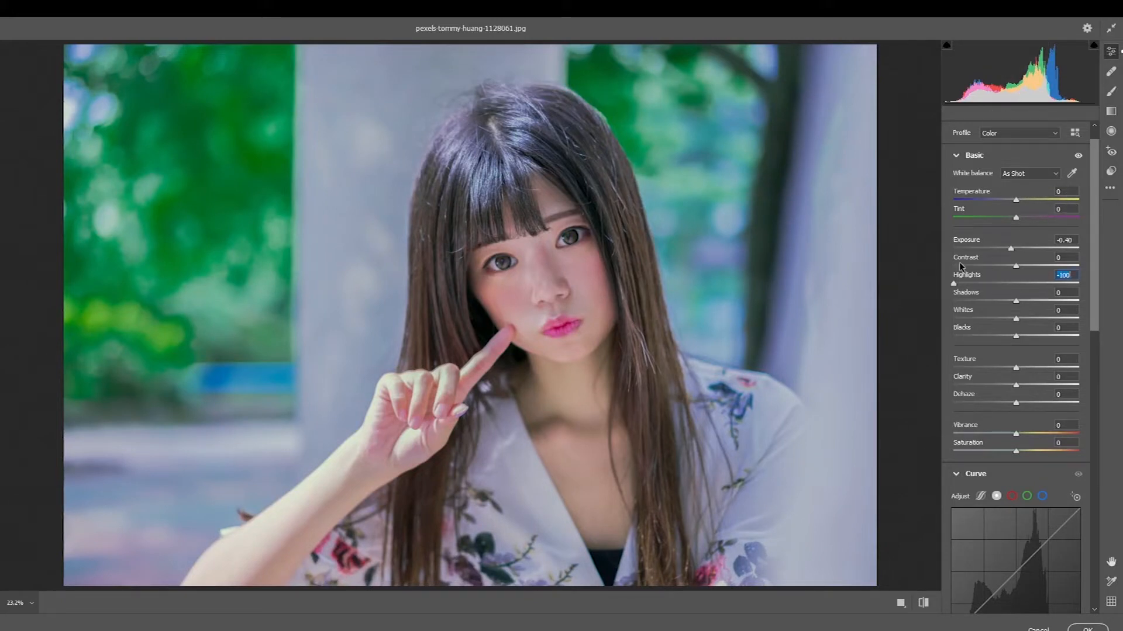
{"action": "left_click", "coordinate": [980, 283]}
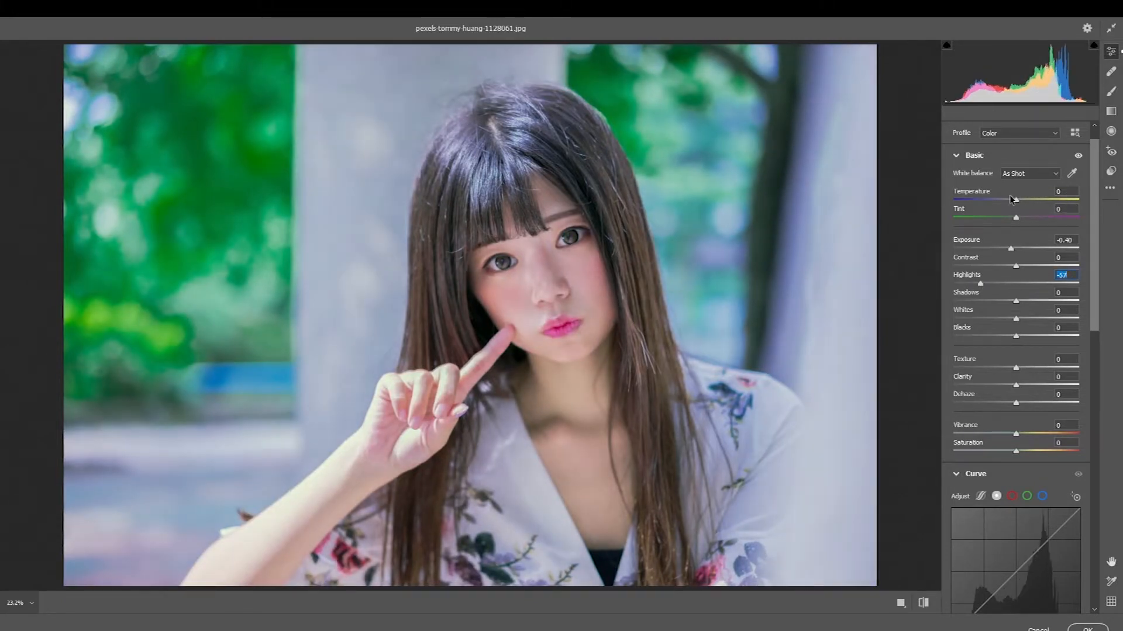
{"action": "left_click_drag", "start_coordinate": [980, 284], "coordinate": [989, 283]}
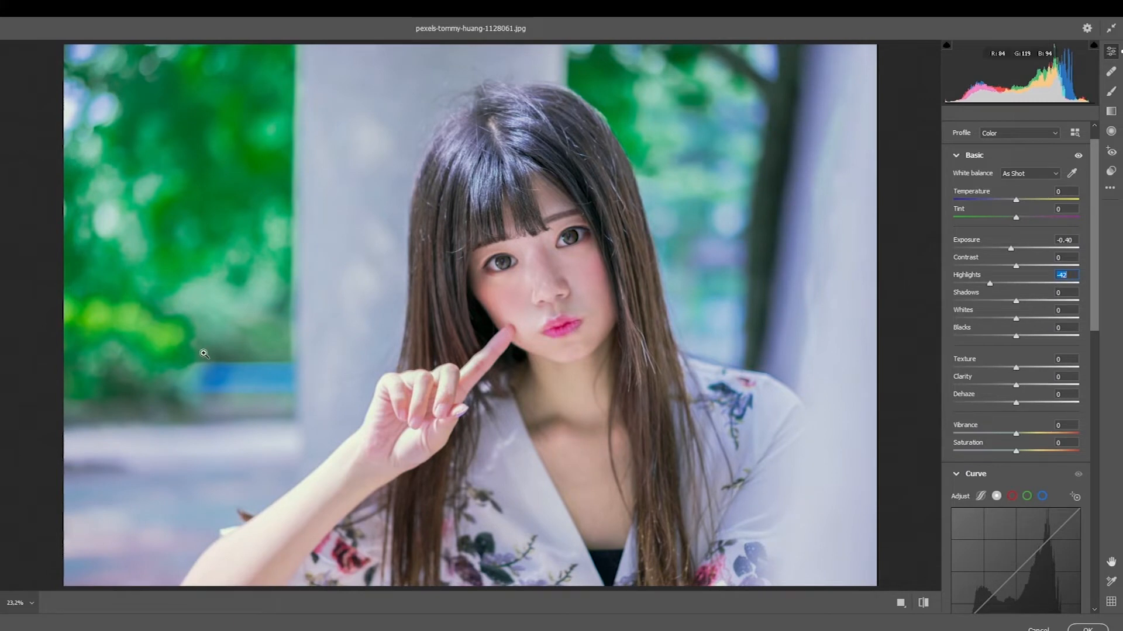
{"action": "left_click_drag", "start_coordinate": [990, 284], "coordinate": [1034, 258]}
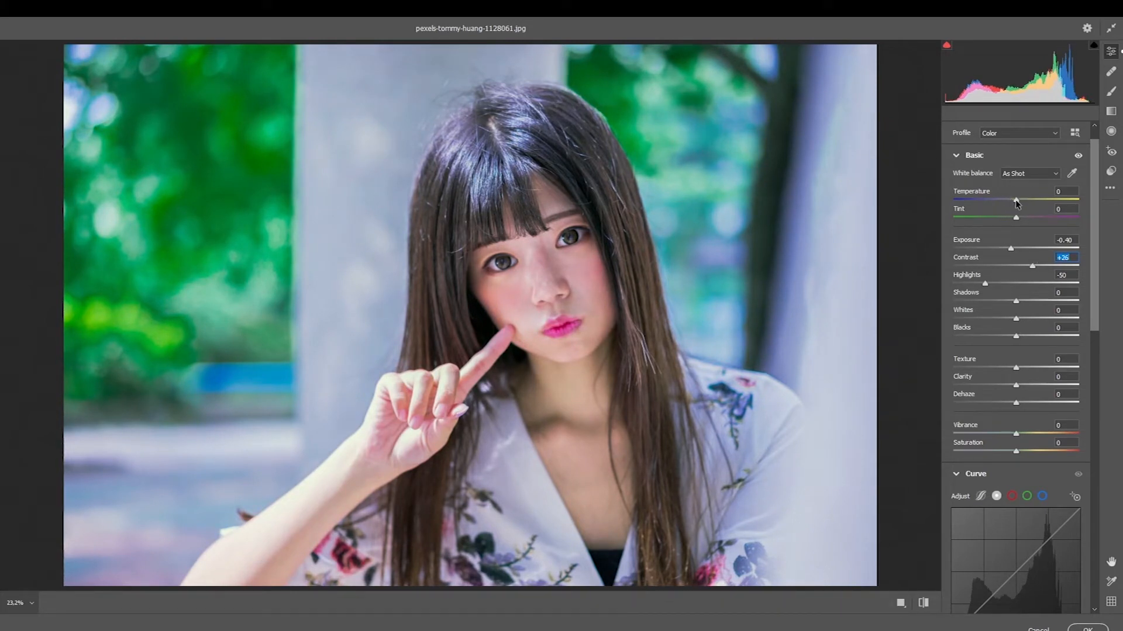
{"action": "mouse_move", "coordinate": [1016, 203]}
{"action": "left_mouse_down"}
{"action": "mouse_move", "coordinate": [1008, 202]}
{"action": "mouse_move", "coordinate": [1028, 218]}
{"action": "mouse_move", "coordinate": [1007, 218]}
{"action": "mouse_move", "coordinate": [1019, 218]}
{"action": "left_mouse_up"}
Add a shadow point at input 64 and a highlight point at input 175 on the point curve, and raise its black point to output 15
{"action": "scroll", "coordinate": [1086, 285], "scroll_direction": "down", "scroll_amount": 1}
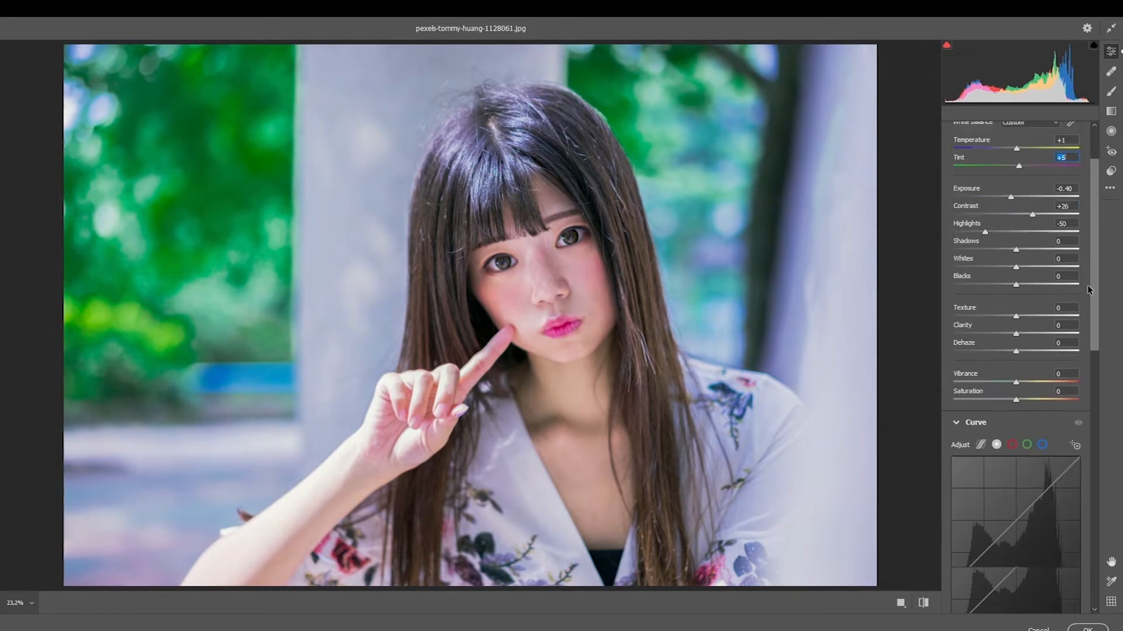
{"action": "scroll", "coordinate": [1087, 288], "scroll_direction": "down", "scroll_amount": 3}
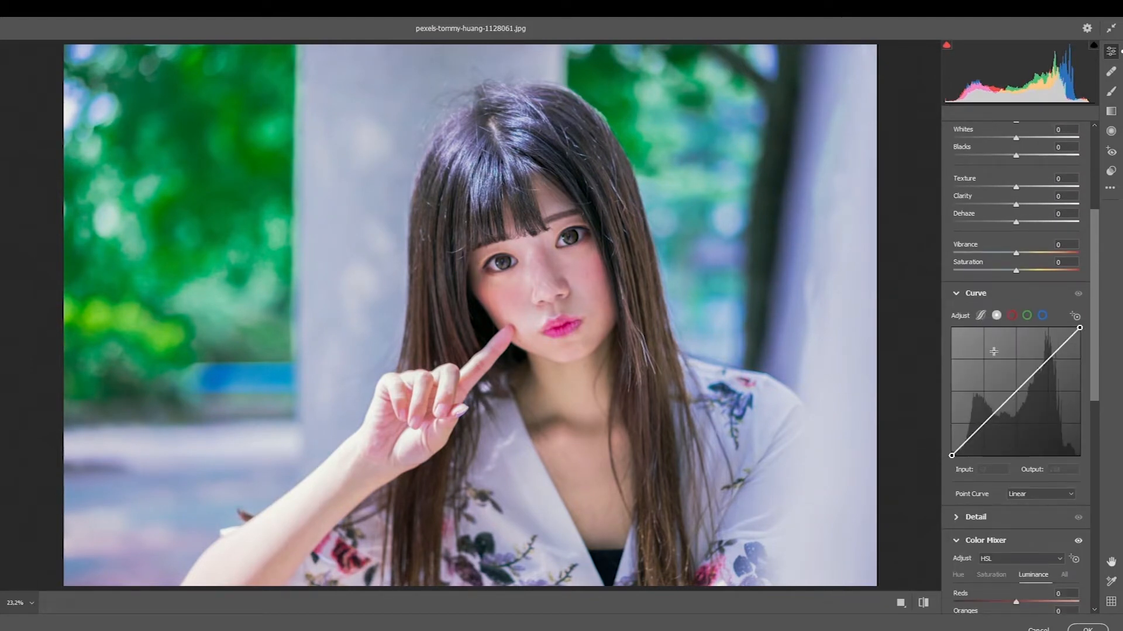
{"action": "left_click", "coordinate": [983, 426]}
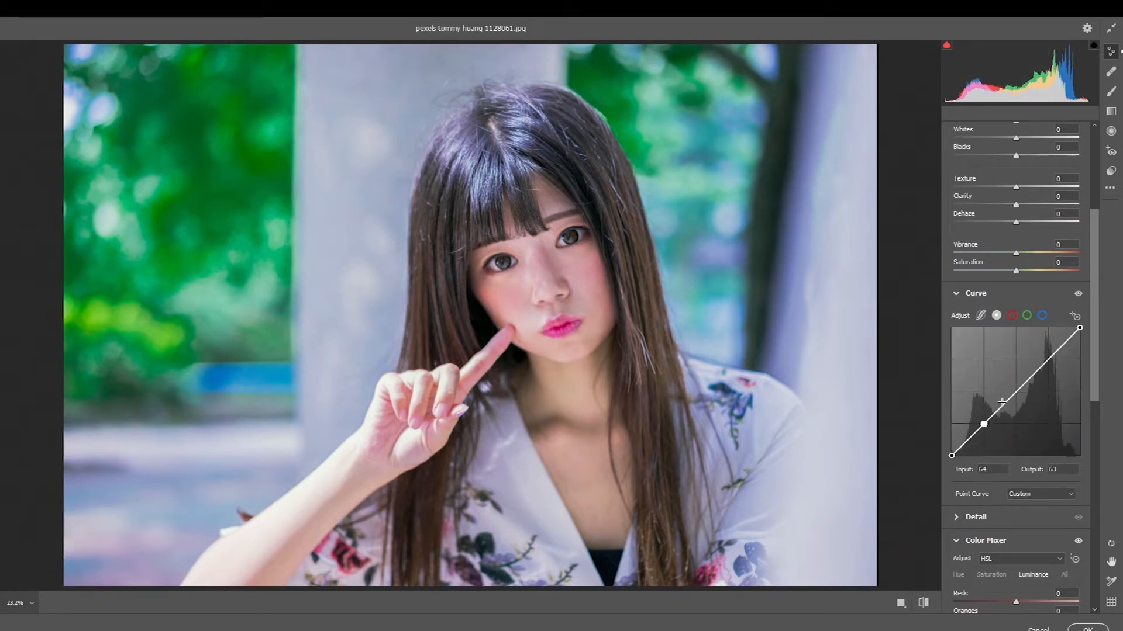
{"action": "left_click", "coordinate": [1038, 368]}
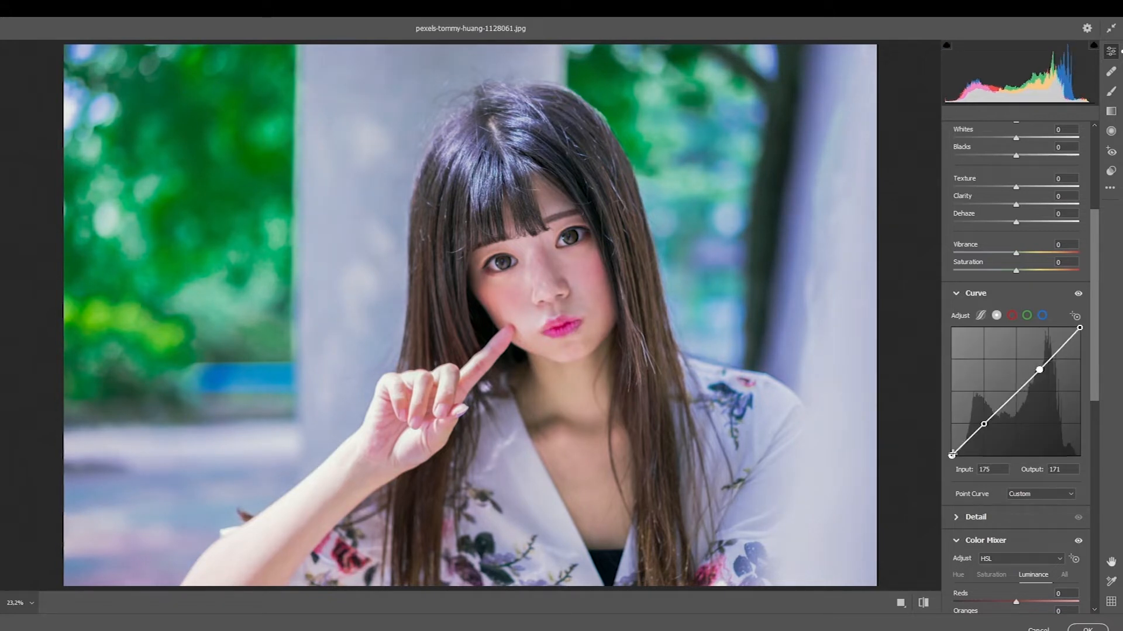
{"action": "left_click_drag", "start_coordinate": [951, 455], "coordinate": [952, 371]}
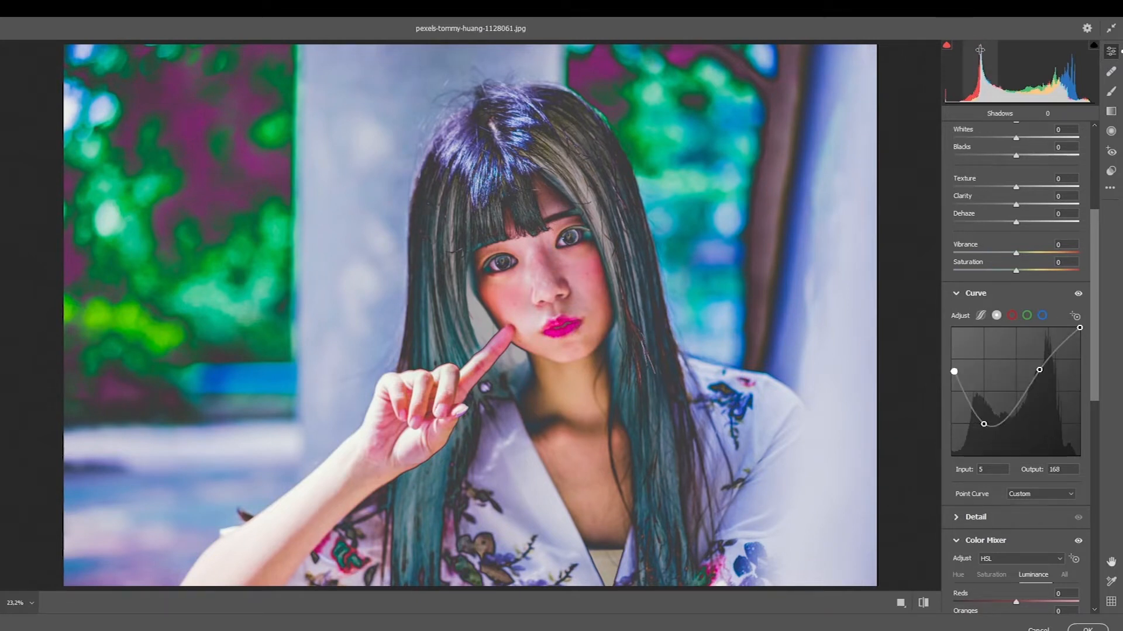
{"action": "left_click_drag", "start_coordinate": [953, 371], "coordinate": [952, 447]}
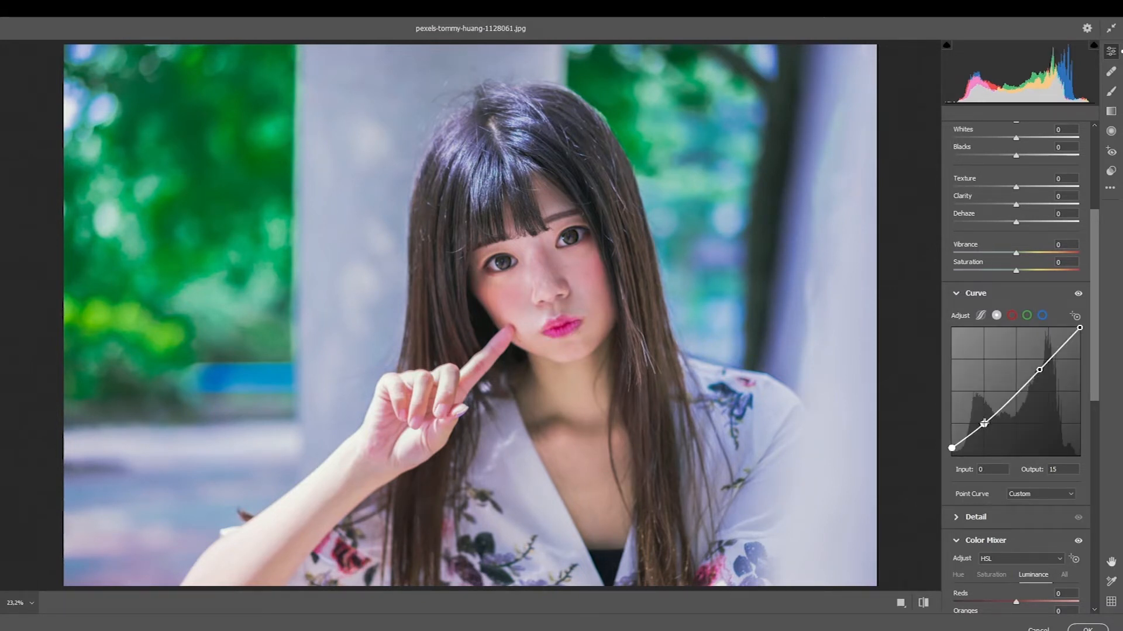
Lift the curve's shadow point, place its highlight point at input 168, output 167, and lower the white point to output 251
{"action": "mouse_move", "coordinate": [984, 423]}
{"action": "left_mouse_down"}
{"action": "mouse_move", "coordinate": [981, 411]}
{"action": "mouse_move", "coordinate": [986, 423]}
{"action": "left_mouse_up"}
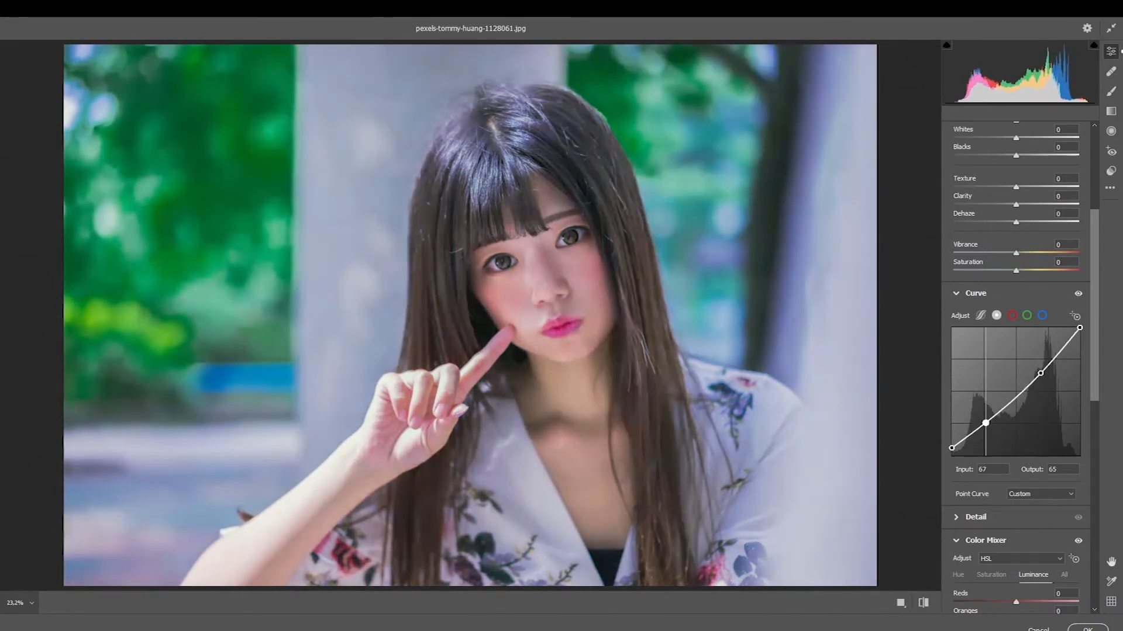
{"action": "left_click_drag", "start_coordinate": [1038, 373], "coordinate": [1032, 361]}
{"action": "mouse_move", "coordinate": [986, 424]}
{"action": "left_mouse_down"}
{"action": "mouse_move", "coordinate": [988, 436]}
{"action": "mouse_move", "coordinate": [979, 414]}
{"action": "left_mouse_up"}
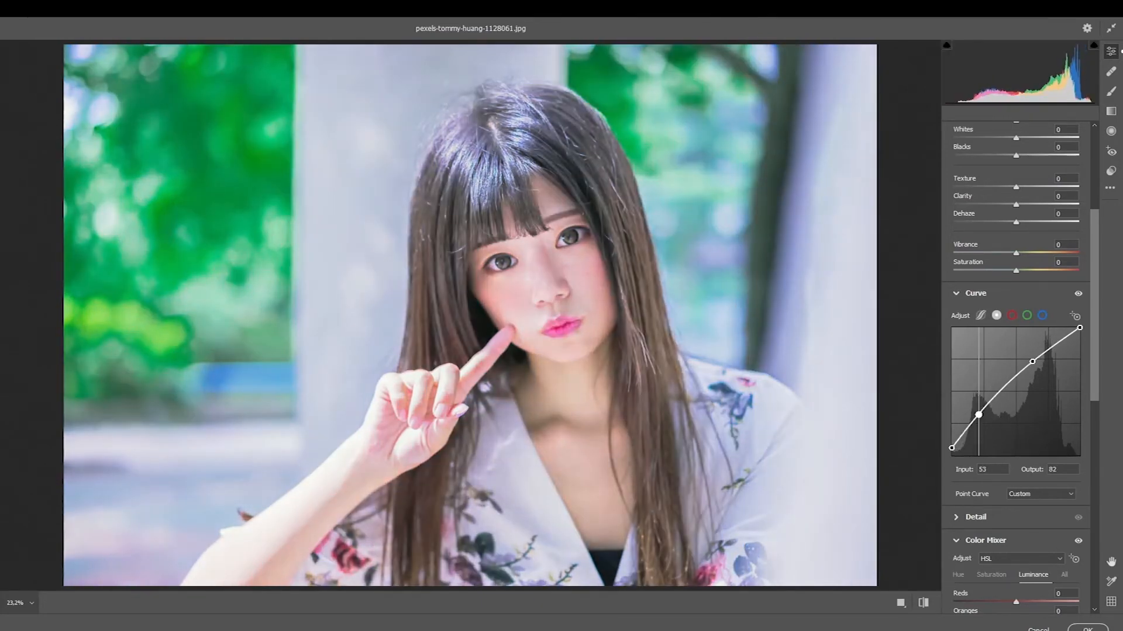
{"action": "left_click_drag", "start_coordinate": [1032, 362], "coordinate": [1035, 372]}
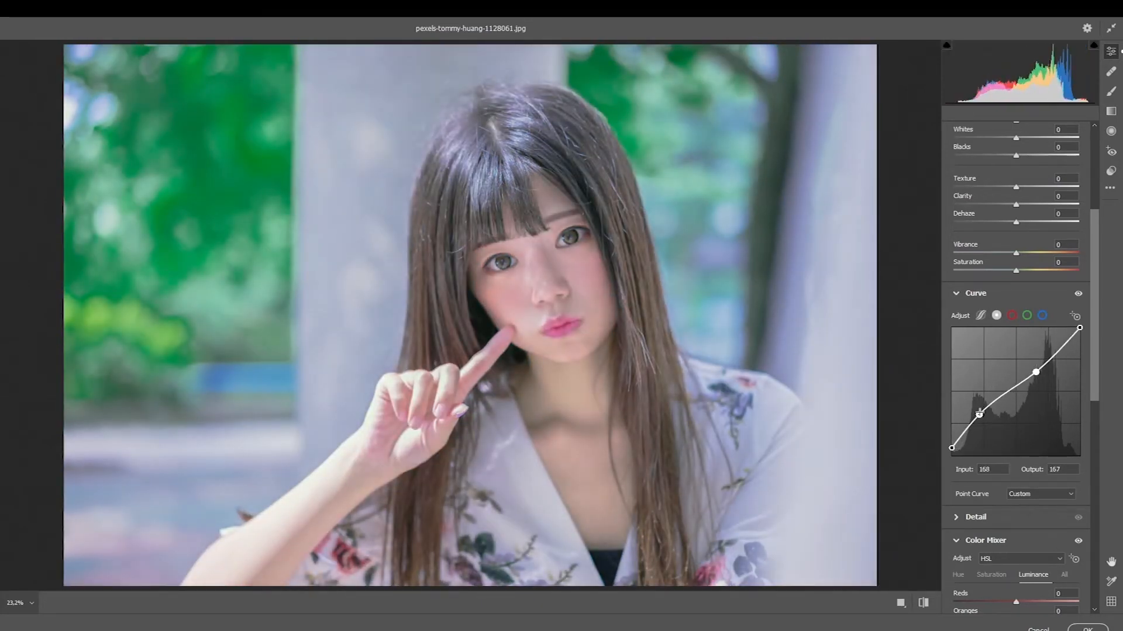
{"action": "mouse_move", "coordinate": [1079, 328]}
{"action": "left_mouse_down"}
{"action": "mouse_move", "coordinate": [1080, 352]}
{"action": "mouse_move", "coordinate": [1079, 330]}
{"action": "left_mouse_up"}
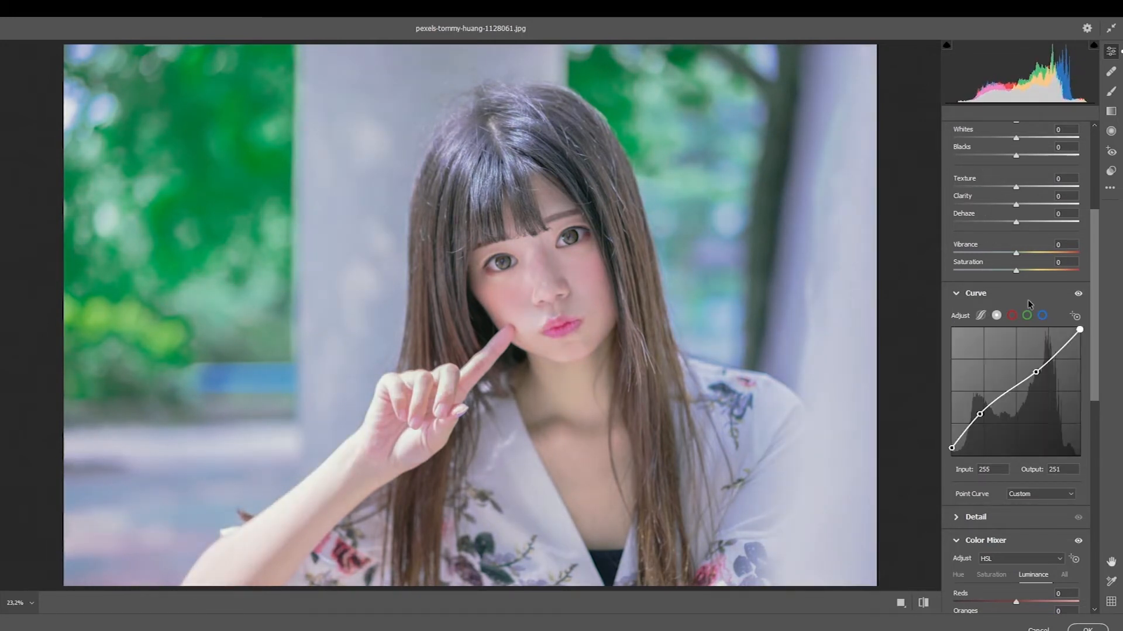
Try shifting the green channel curve's black point to output 183 and to input 8, and return it to 0
{"action": "left_click", "coordinate": [1026, 315]}
{"action": "left_click_drag", "start_coordinate": [952, 454], "coordinate": [951, 364]}
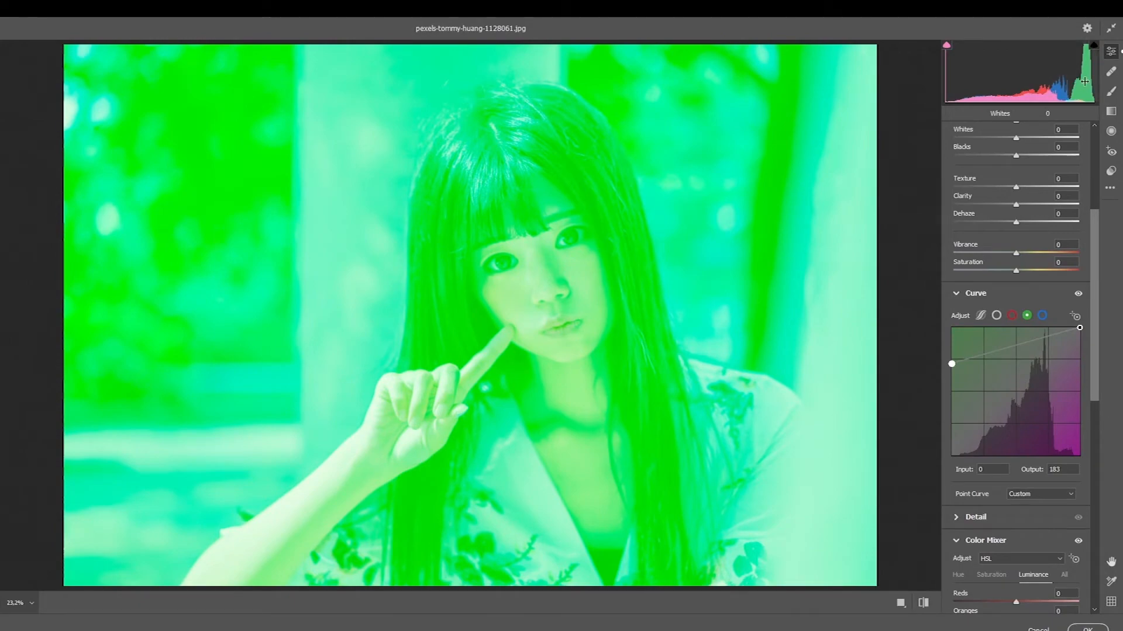
{"action": "left_click_drag", "start_coordinate": [951, 364], "coordinate": [951, 466]}
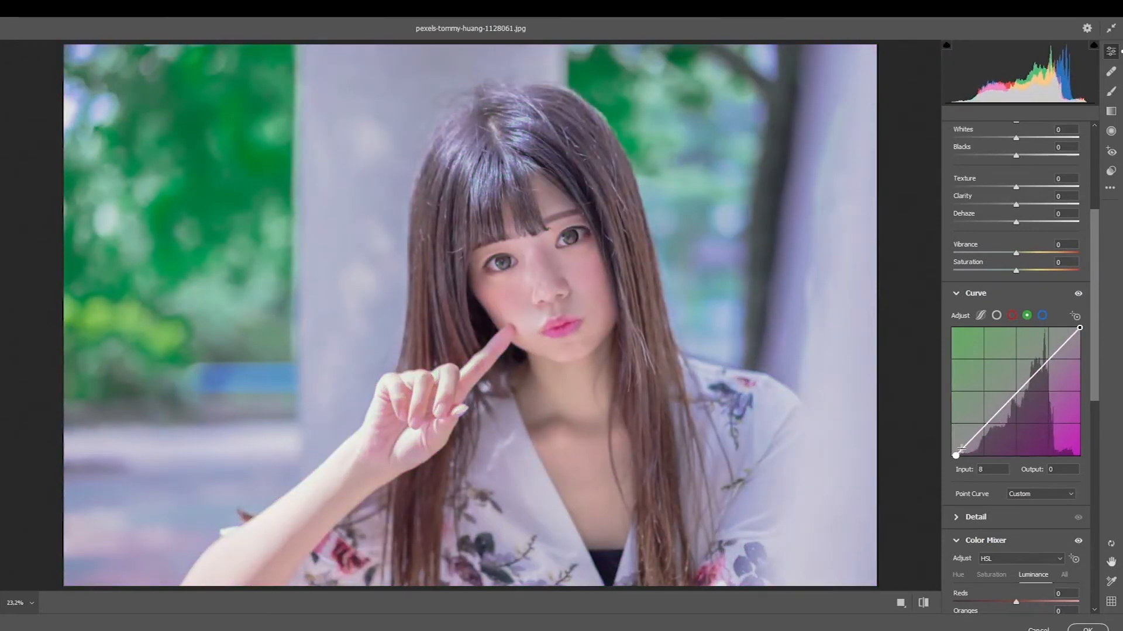
{"action": "left_click_drag", "start_coordinate": [1079, 328], "coordinate": [1084, 305]}
{"action": "left_click_drag", "start_coordinate": [956, 455], "coordinate": [952, 457]}
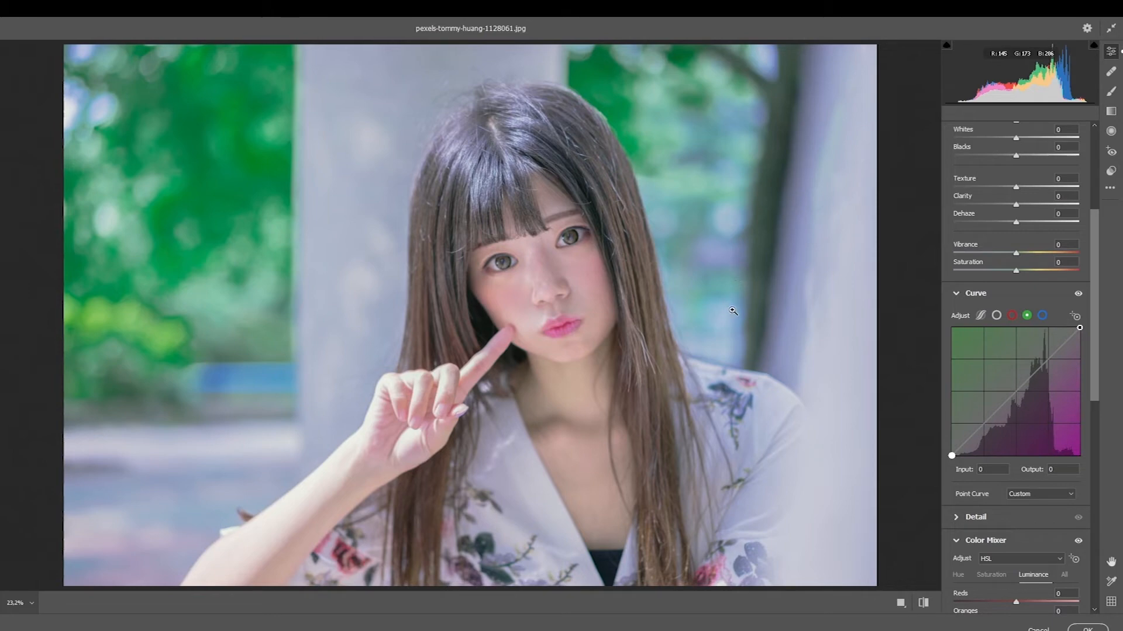
Set Contrast to +35, Highlights to +17, Whites to -26, Blacks to -35, Texture to +11 and Dehaze to +38, and apply the filter
{"action": "scroll", "coordinate": [1100, 301], "scroll_direction": "up", "scroll_amount": 3}
{"action": "left_click_drag", "start_coordinate": [1024, 325], "coordinate": [1045, 326]}
{"action": "left_click_drag", "start_coordinate": [1018, 260], "coordinate": [1037, 189]}
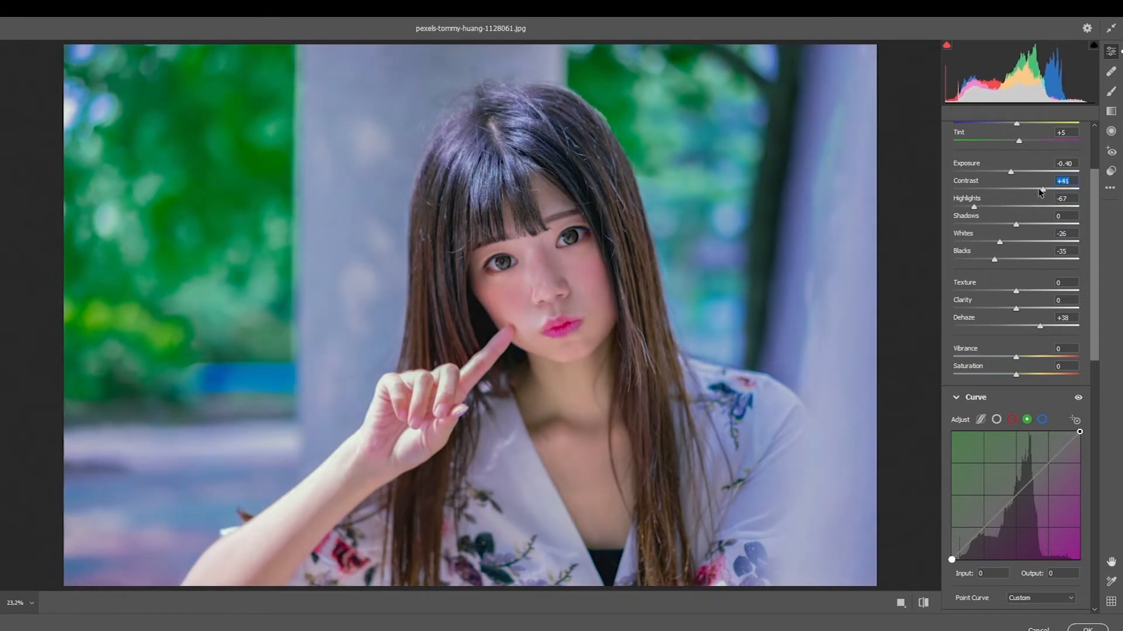
{"action": "left_click", "coordinate": [1023, 289]}
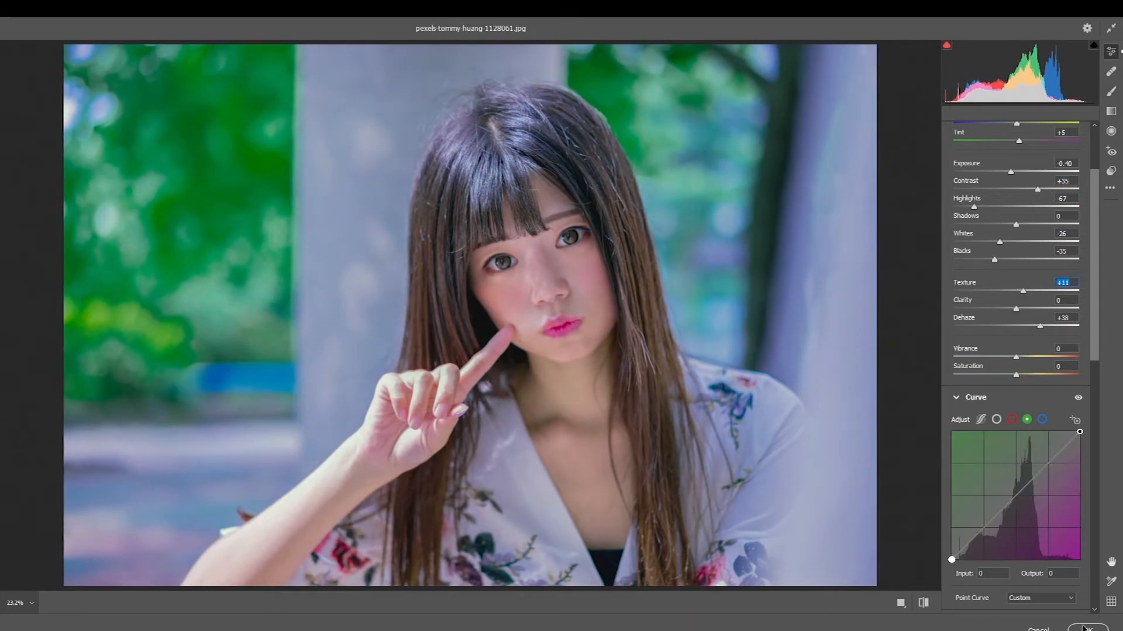
{"action": "left_click_drag", "start_coordinate": [974, 207], "coordinate": [1026, 207]}
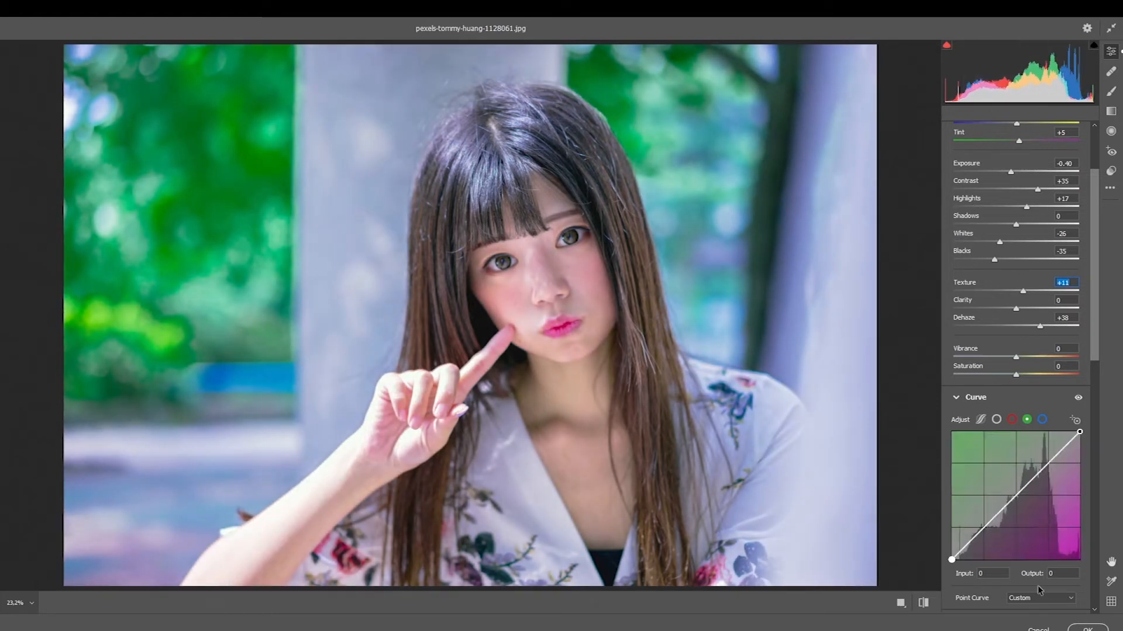
{"action": "left_click", "coordinate": [1088, 630]}
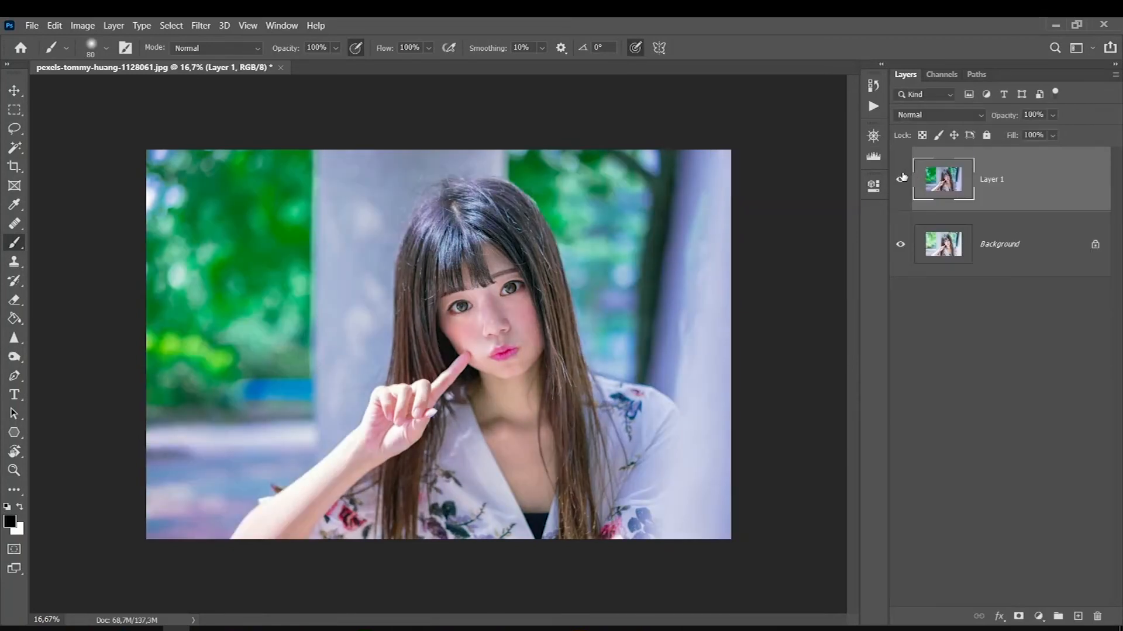
Compare the photo before and after grading by hiding and showing Layer 1
{"action": "left_click", "coordinate": [901, 178]}
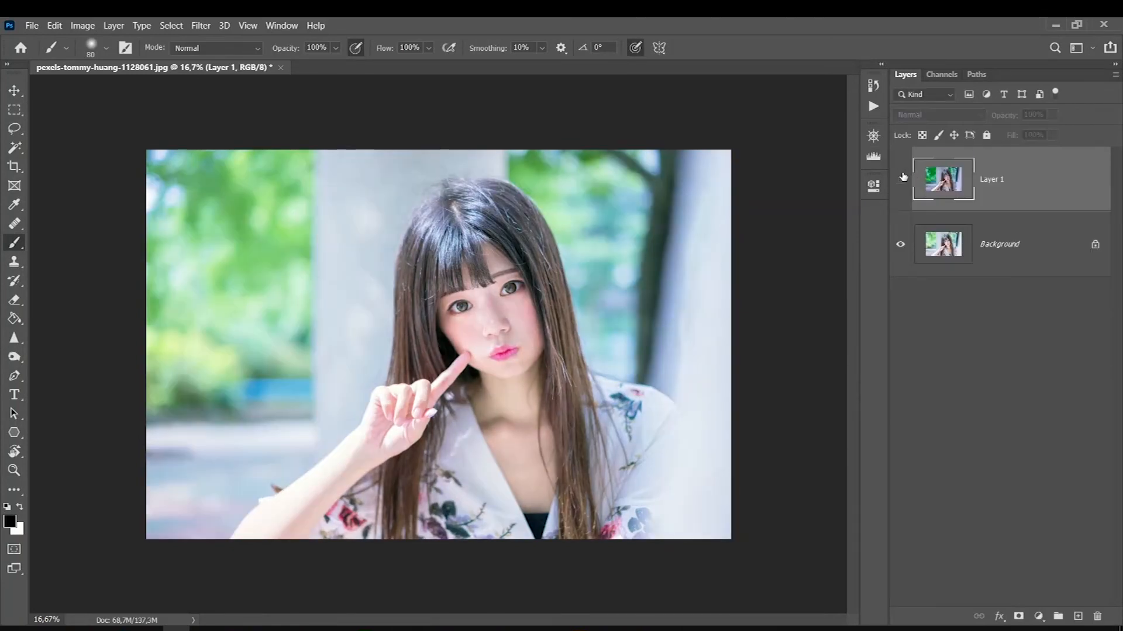
{"action": "left_click", "coordinate": [901, 178]}
{"action": "left_click", "coordinate": [901, 178]}
{"action": "left_click", "coordinate": [901, 178]}
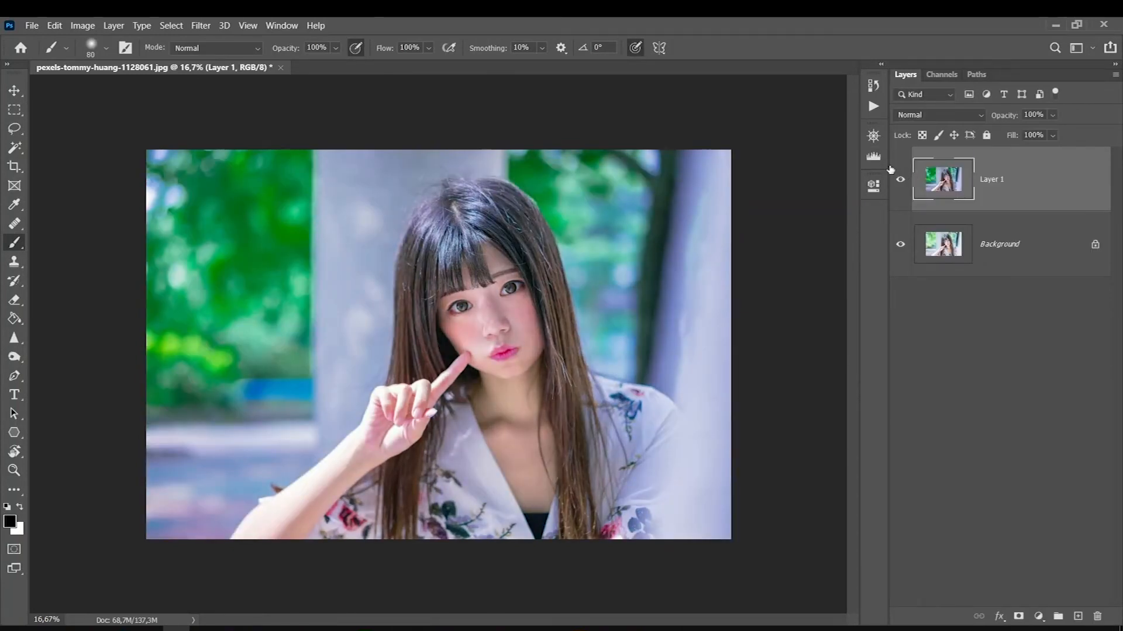
Display the histogram, compare it with Layer 1 hidden and shown, and examine its shadow, midtone and highlight regions
{"action": "left_click", "coordinate": [871, 156]}
{"action": "left_click", "coordinate": [901, 178]}
{"action": "left_click", "coordinate": [901, 179]}
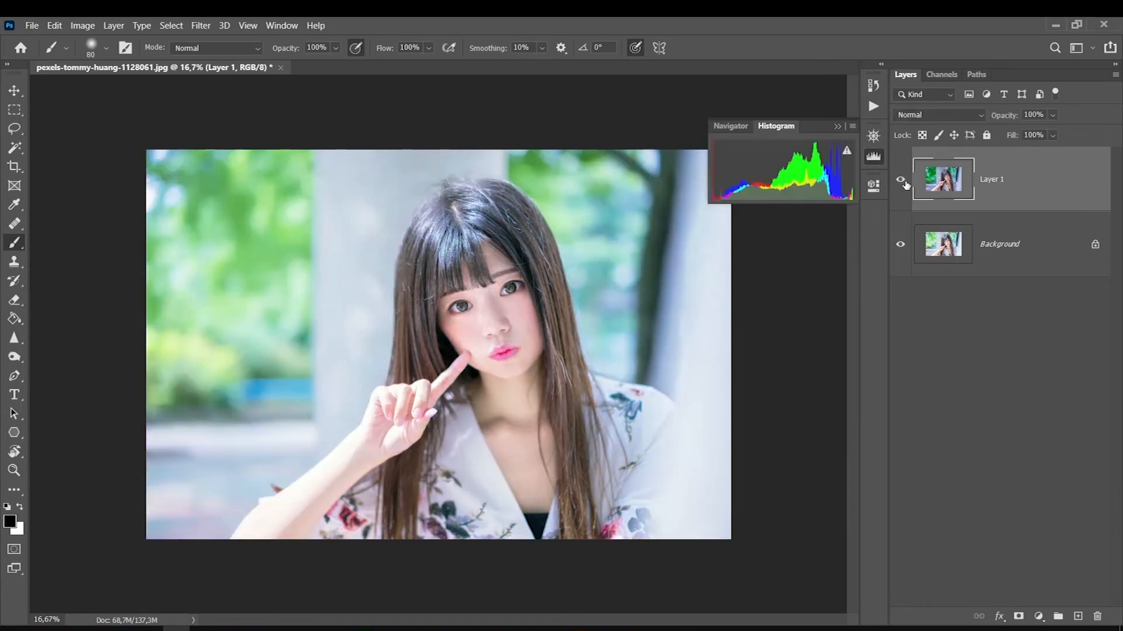
{"action": "left_click_drag", "start_coordinate": [728, 198], "coordinate": [769, 188]}
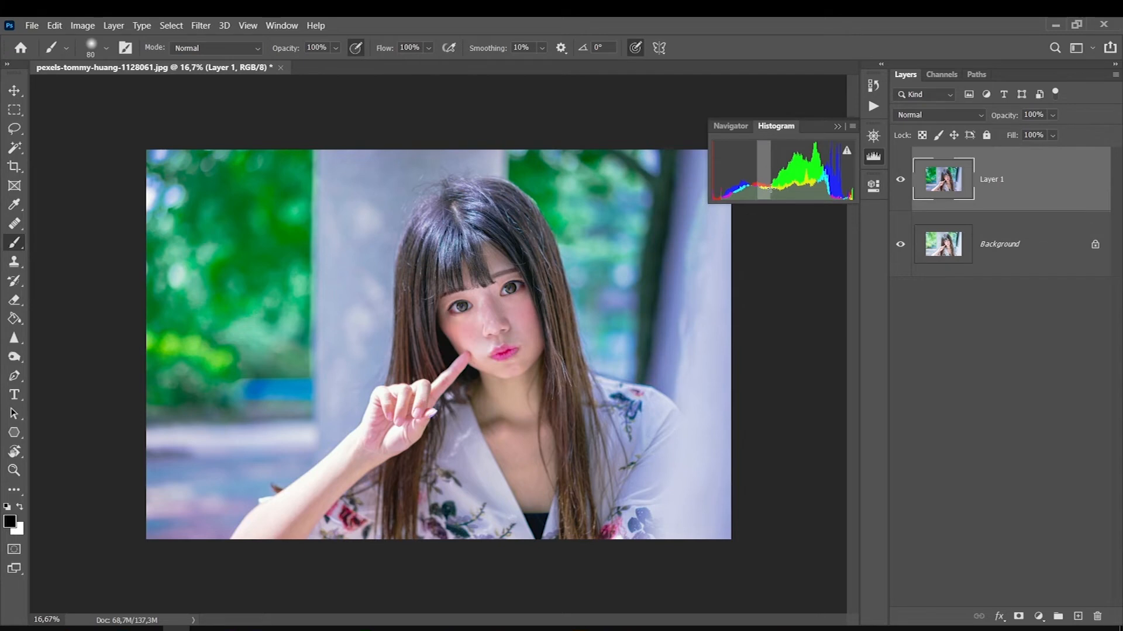
{"action": "left_click_drag", "start_coordinate": [771, 193], "coordinate": [783, 158]}
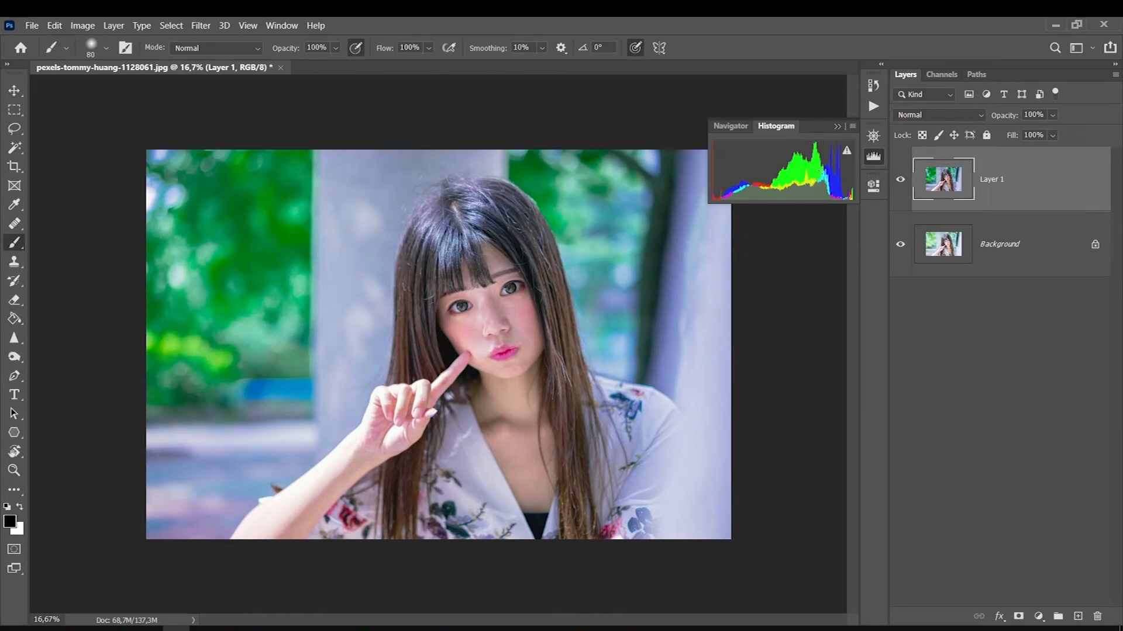
{"action": "left_click_drag", "start_coordinate": [836, 177], "coordinate": [837, 177]}
Add a Hue/Saturation adjustment layer, sample the background foliage to target Greens, and set Saturation to -27 and Lightness to -4
{"action": "left_click", "coordinate": [1039, 616]}
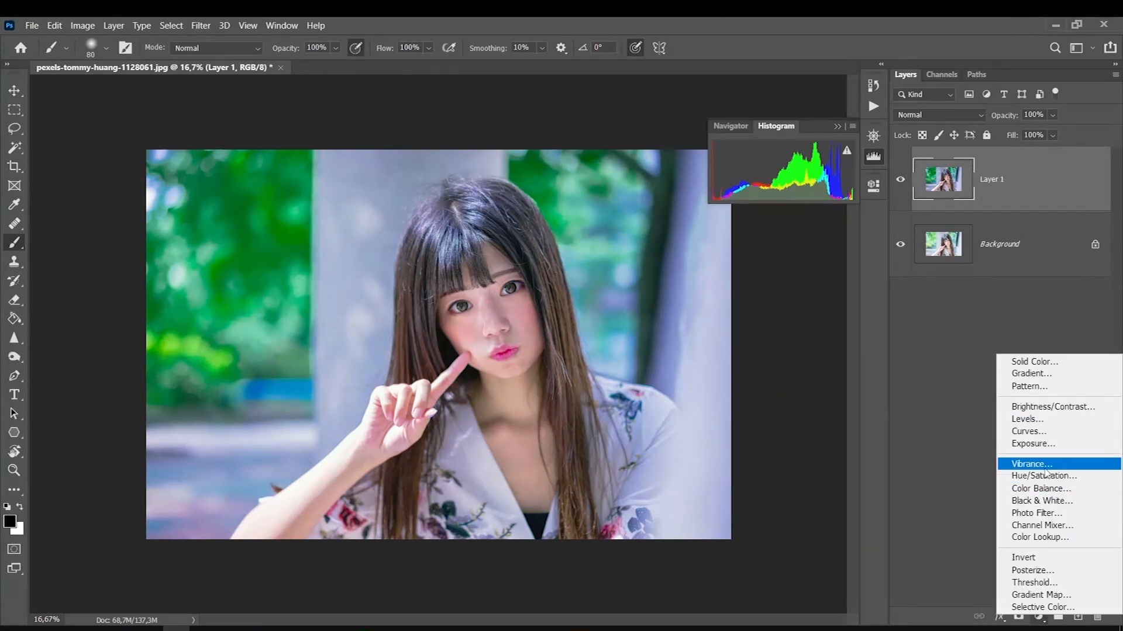
{"action": "left_click", "coordinate": [1044, 476]}
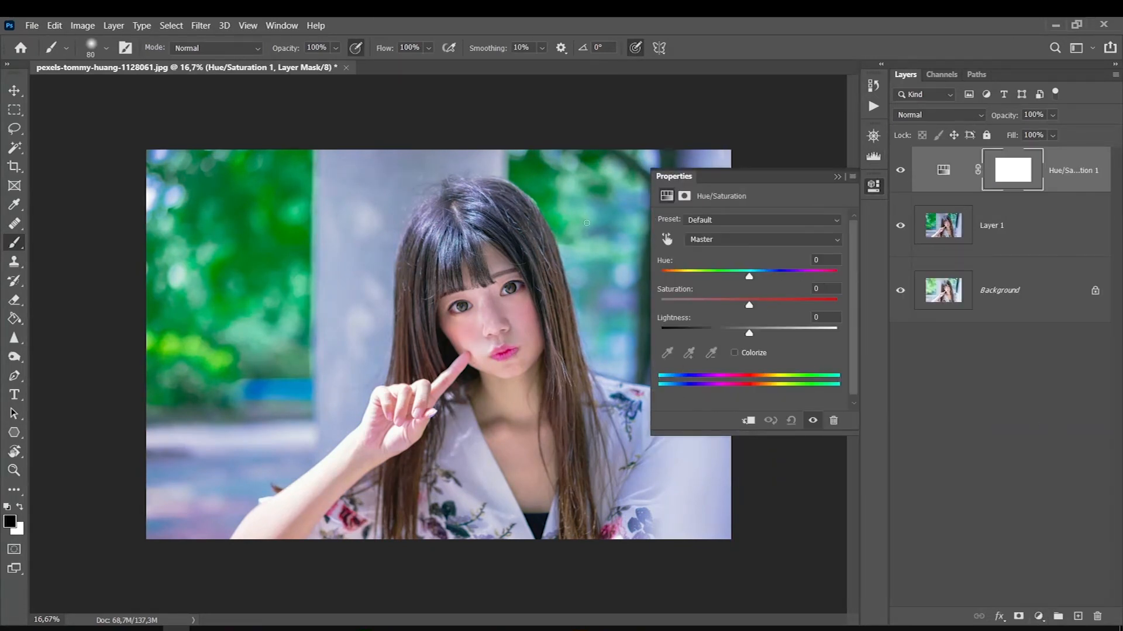
{"action": "left_click", "coordinate": [667, 239]}
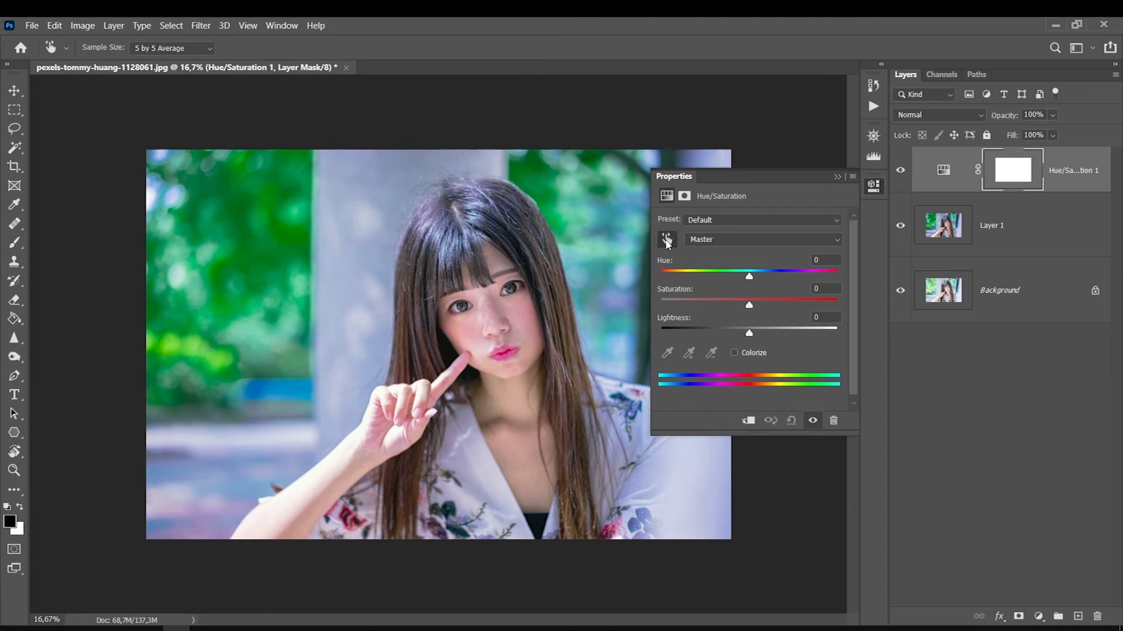
{"action": "mouse_move", "coordinate": [202, 345]}
{"action": "left_mouse_down"}
{"action": "mouse_move", "coordinate": [167, 356]}
{"action": "mouse_move", "coordinate": [199, 342]}
{"action": "left_mouse_up"}
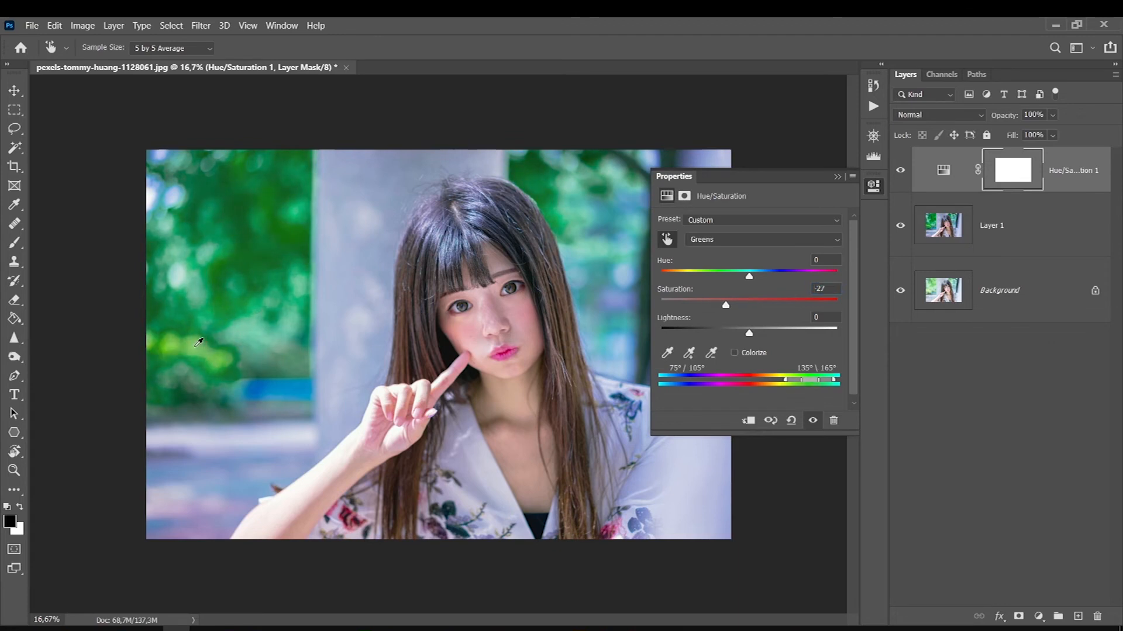
{"action": "mouse_move", "coordinate": [749, 333]}
{"action": "left_mouse_down"}
{"action": "mouse_move", "coordinate": [738, 335]}
{"action": "mouse_move", "coordinate": [747, 338]}
{"action": "left_mouse_up"}
Set the Greens to Saturation -39 and Hue +5 in the Hue/Saturation adjustment, and check the histogram
{"action": "left_click_drag", "start_coordinate": [220, 364], "coordinate": [397, 345]}
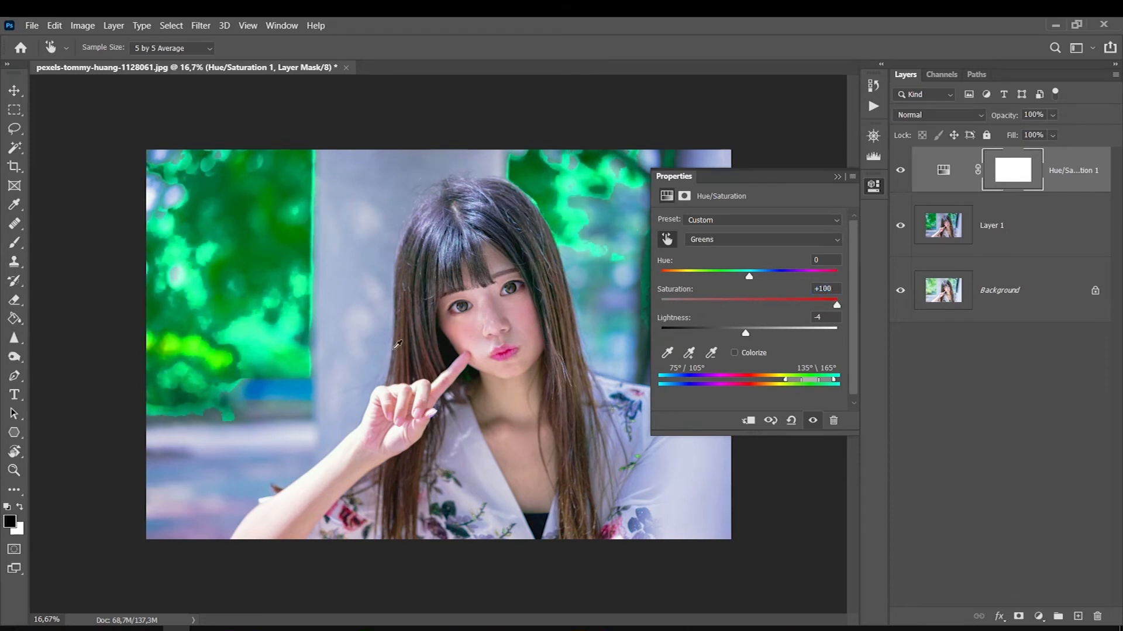
{"action": "key", "text": "ctrl+z"}
{"action": "left_click_drag", "start_coordinate": [196, 338], "coordinate": [173, 339]}
{"action": "left_click_drag", "start_coordinate": [750, 275], "coordinate": [754, 280]}
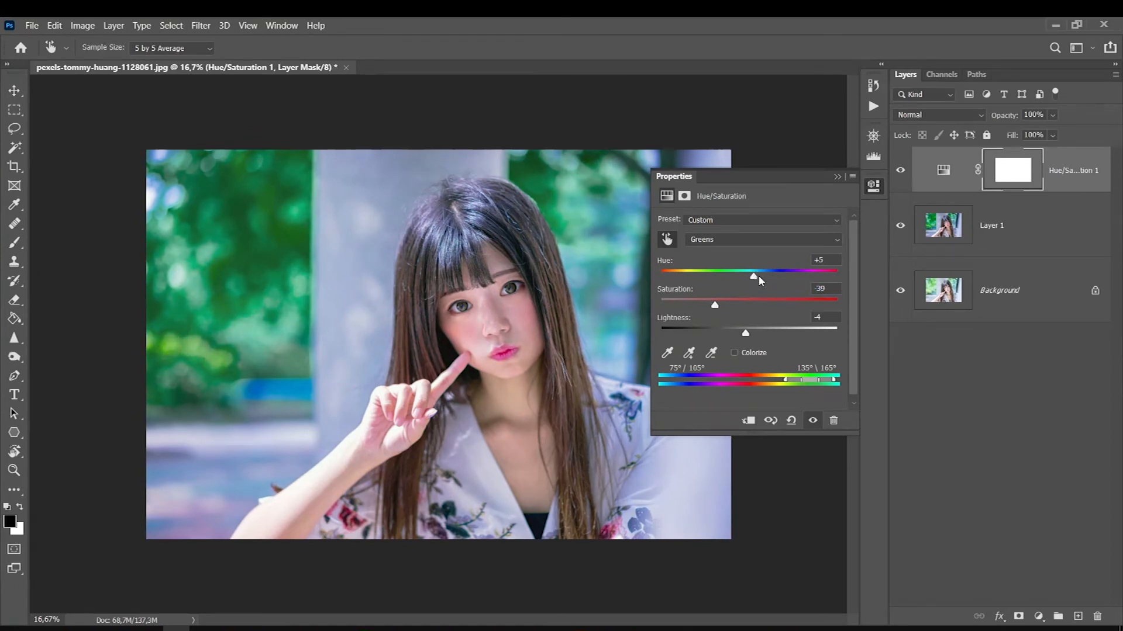
{"action": "left_click", "coordinate": [838, 176]}
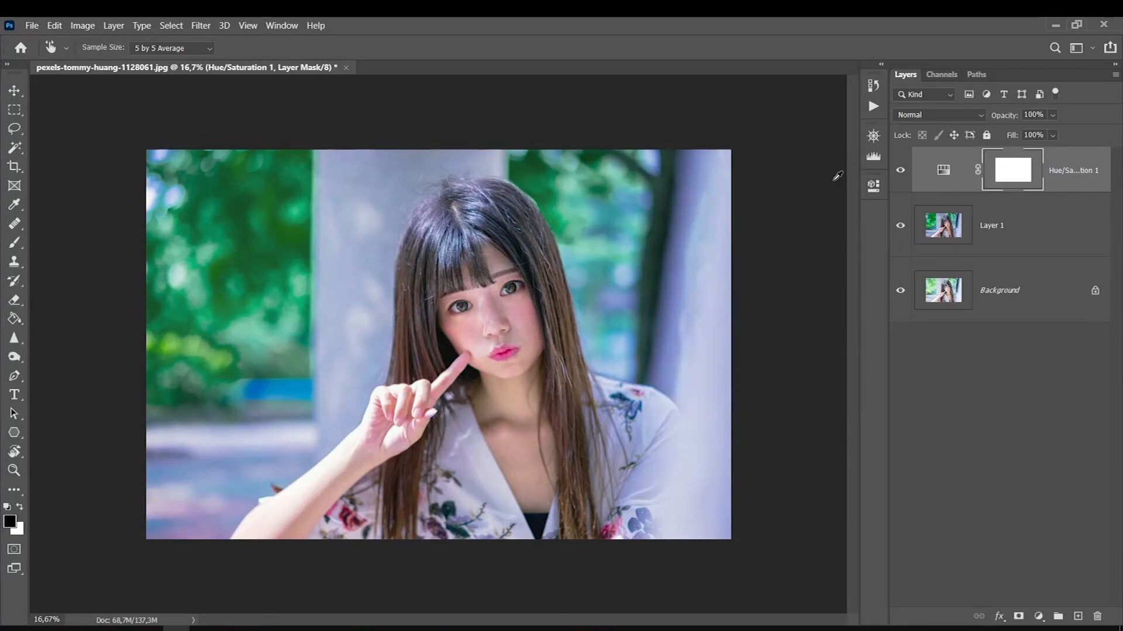
{"action": "left_click", "coordinate": [871, 159]}
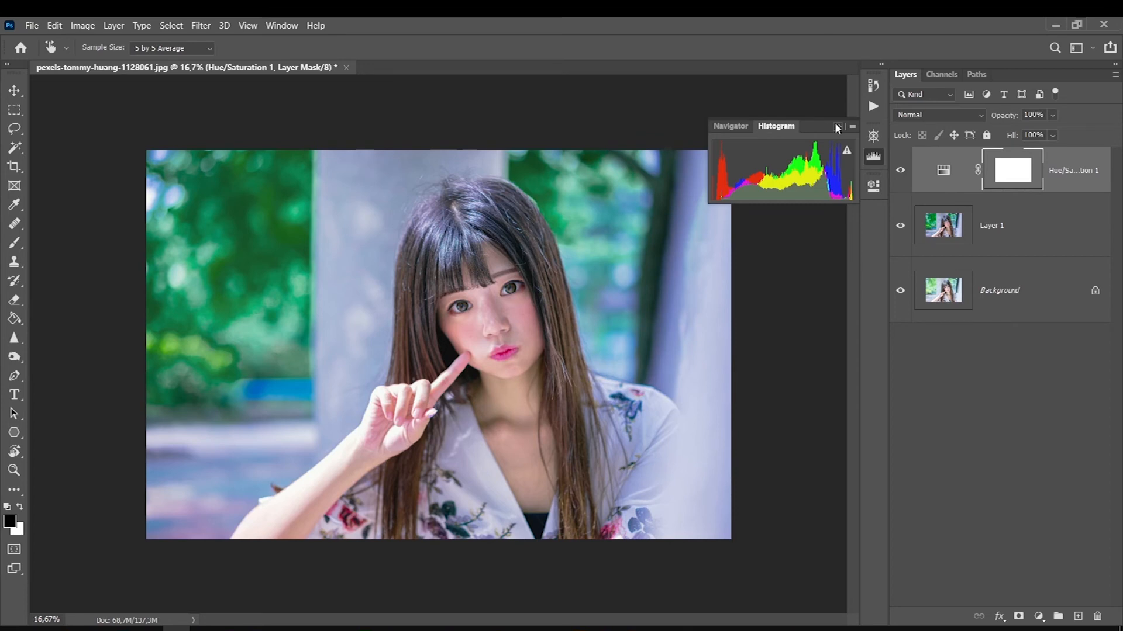
Add a Selective Color adjustment layer and set its Greens to Cyan +13, Magenta +25, Yellow -8 and Black -20
{"action": "left_click", "coordinate": [1038, 616]}
{"action": "left_click", "coordinate": [1020, 606]}
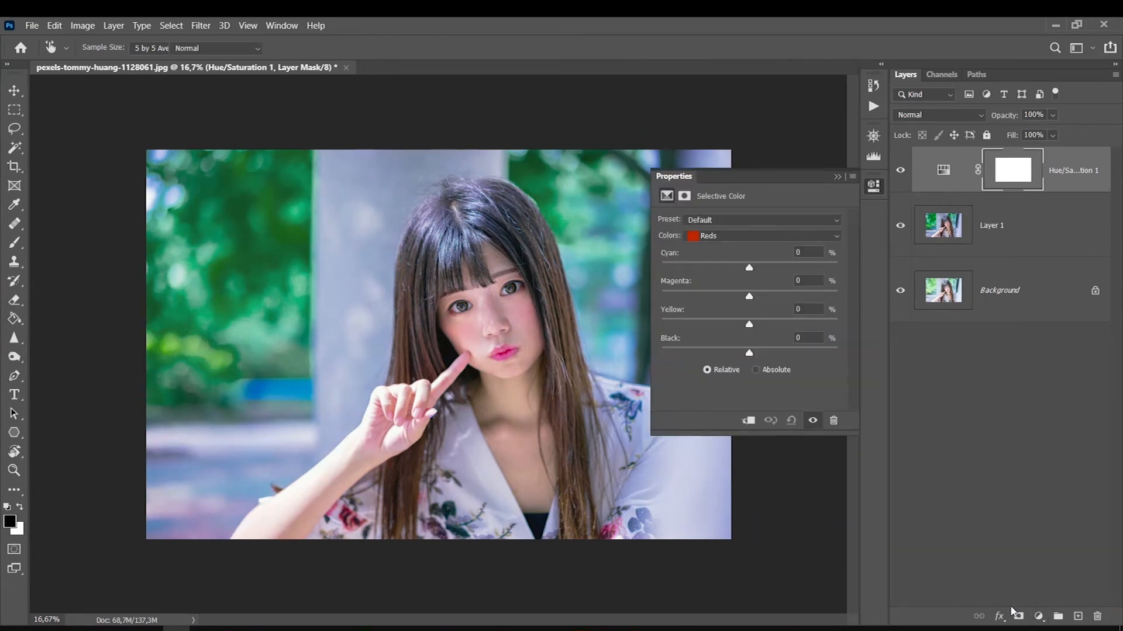
{"action": "left_click", "coordinate": [710, 238]}
{"action": "left_click", "coordinate": [711, 274]}
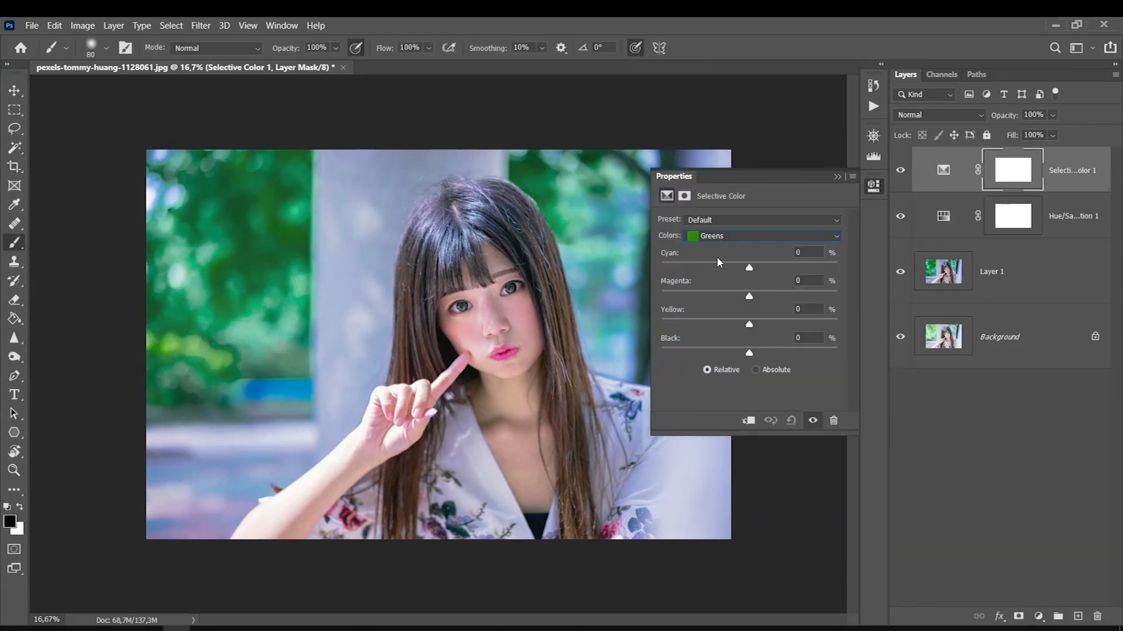
{"action": "left_click_drag", "start_coordinate": [747, 353], "coordinate": [727, 325]}
{"action": "left_click_drag", "start_coordinate": [748, 268], "coordinate": [770, 297]}
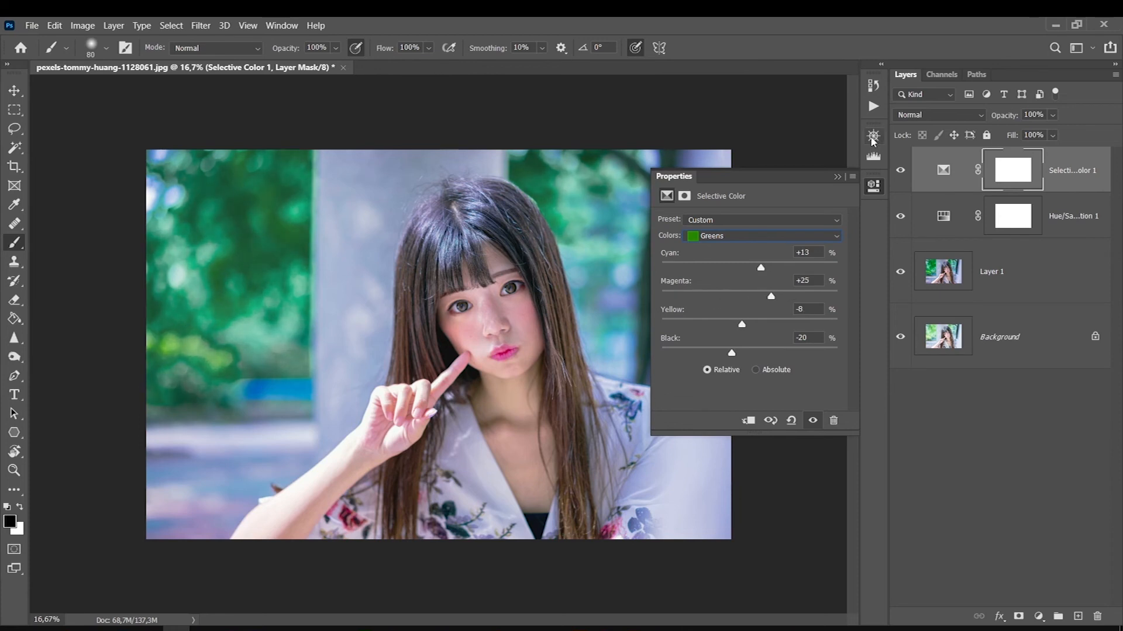
Detach the histogram and float it over the photo's upper-left corner
{"action": "left_click_drag", "start_coordinate": [873, 156], "coordinate": [267, 204]}
{"action": "left_click", "coordinate": [266, 204]}
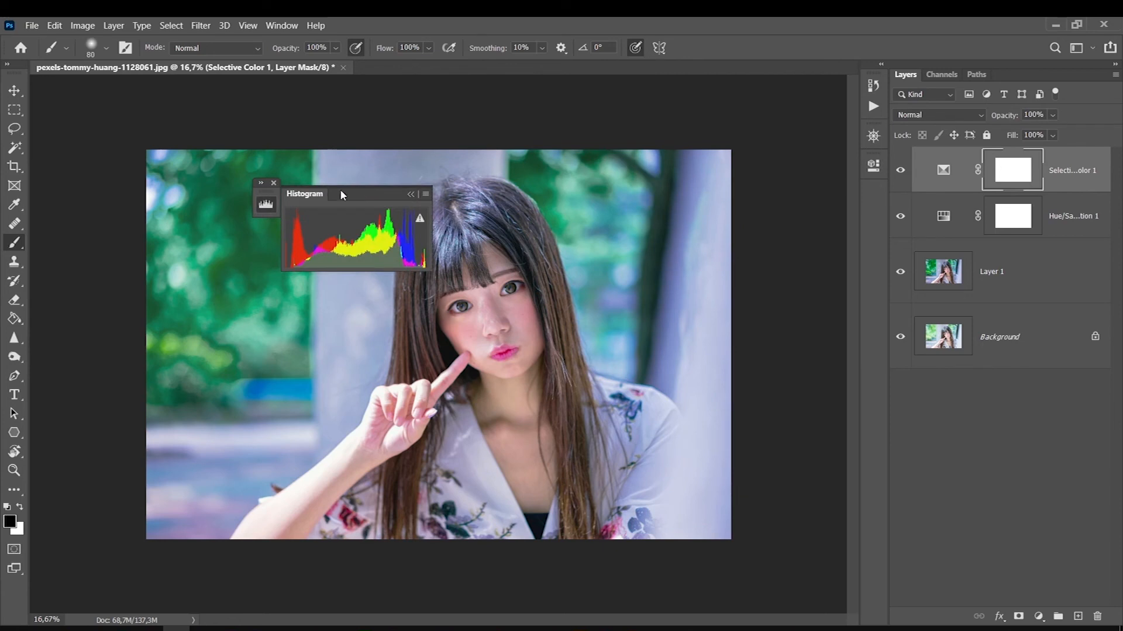
{"action": "left_click_drag", "start_coordinate": [307, 195], "coordinate": [130, 172]}
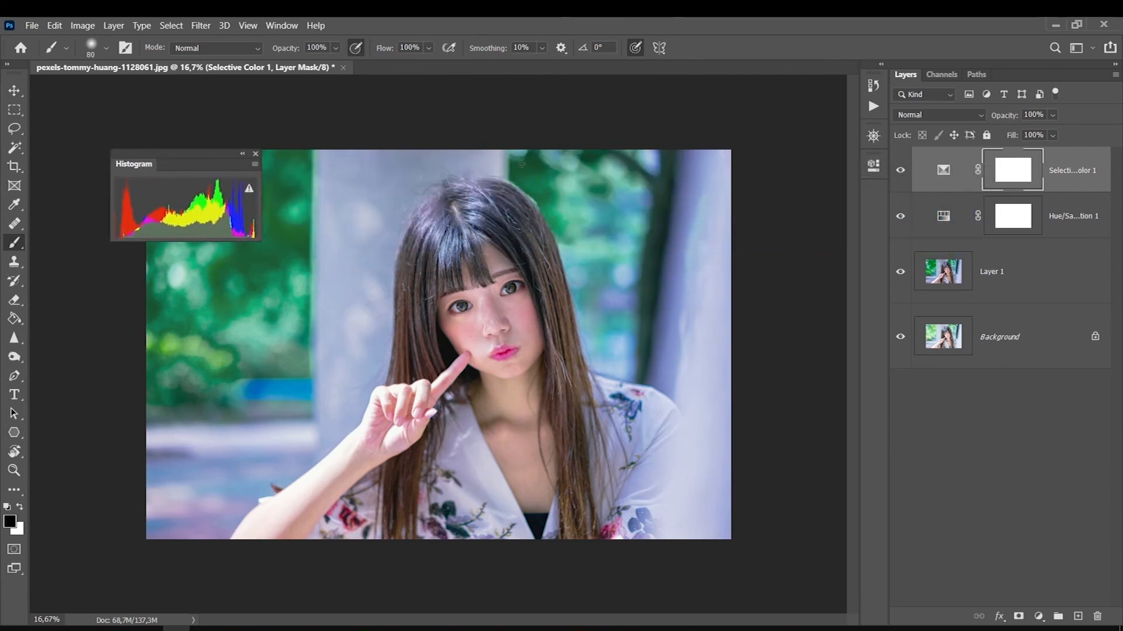
Reopen the Selective Color adjustment and set the Greens to Magenta +20, Yellow -7 and Black -48
{"action": "double_click", "coordinate": [943, 171]}
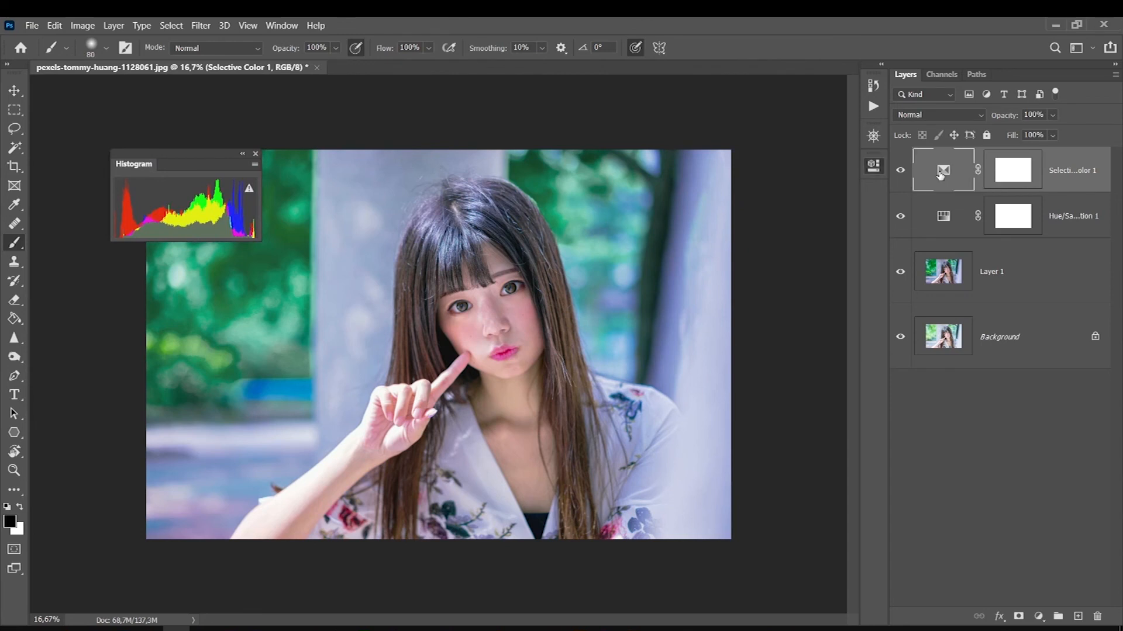
{"action": "left_click_drag", "start_coordinate": [769, 276], "coordinate": [743, 304]}
{"action": "left_click_drag", "start_coordinate": [731, 333], "coordinate": [707, 333]}
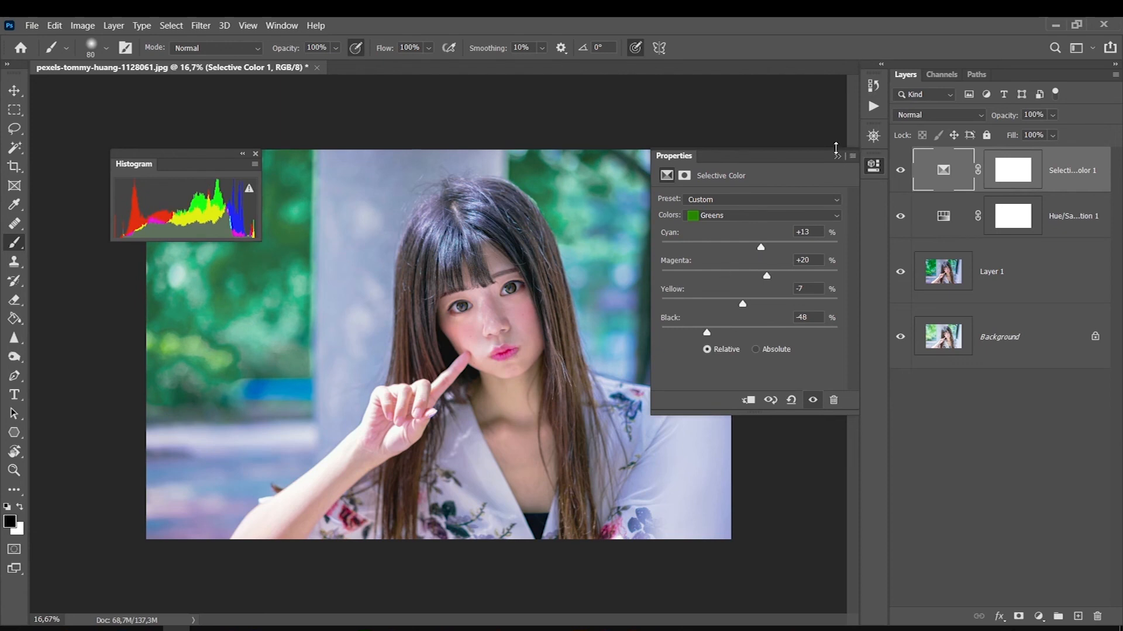
{"action": "left_click", "coordinate": [839, 157]}
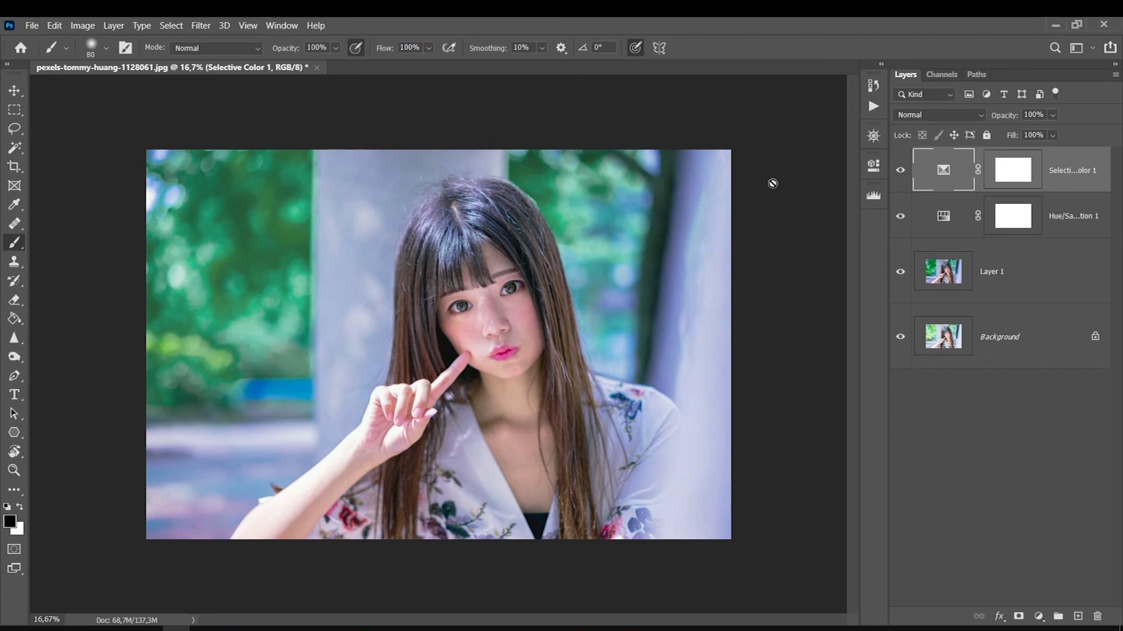
Review the histogram of the graded photo with both adjustment layers visible
{"action": "left_click", "coordinate": [873, 195]}
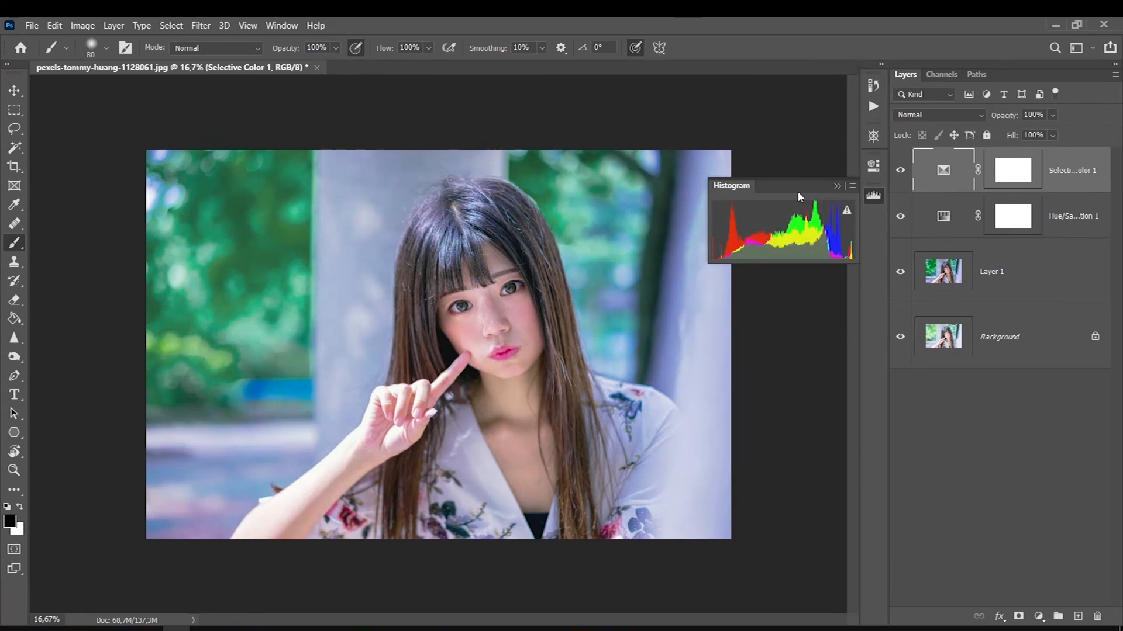
{"action": "left_click", "coordinate": [837, 186]}
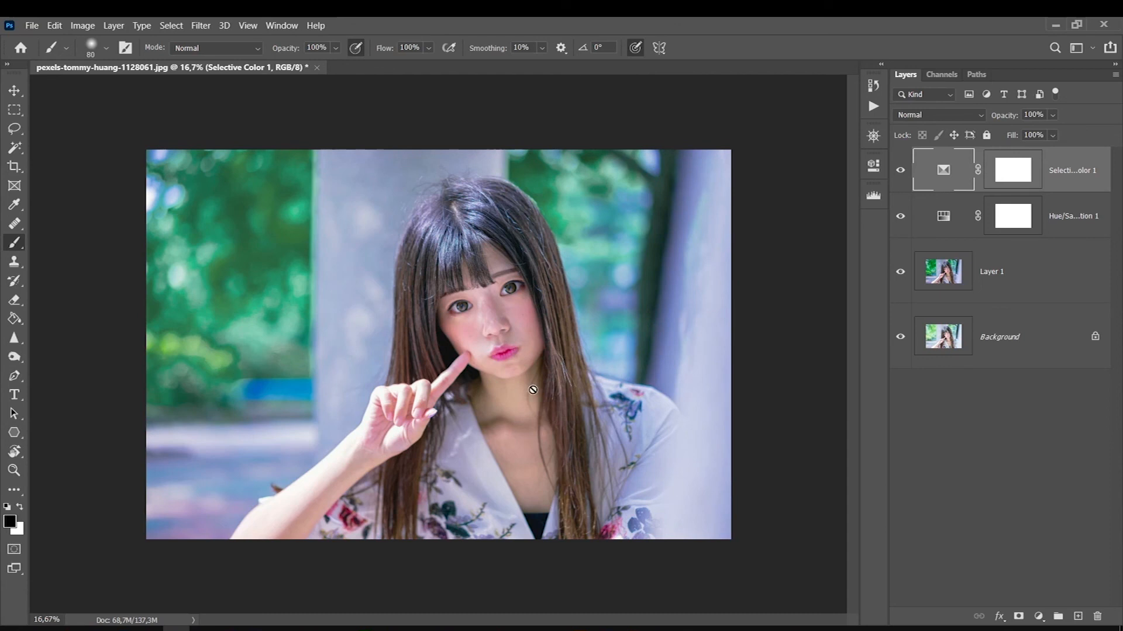
{"action": "left_click", "coordinate": [873, 195]}
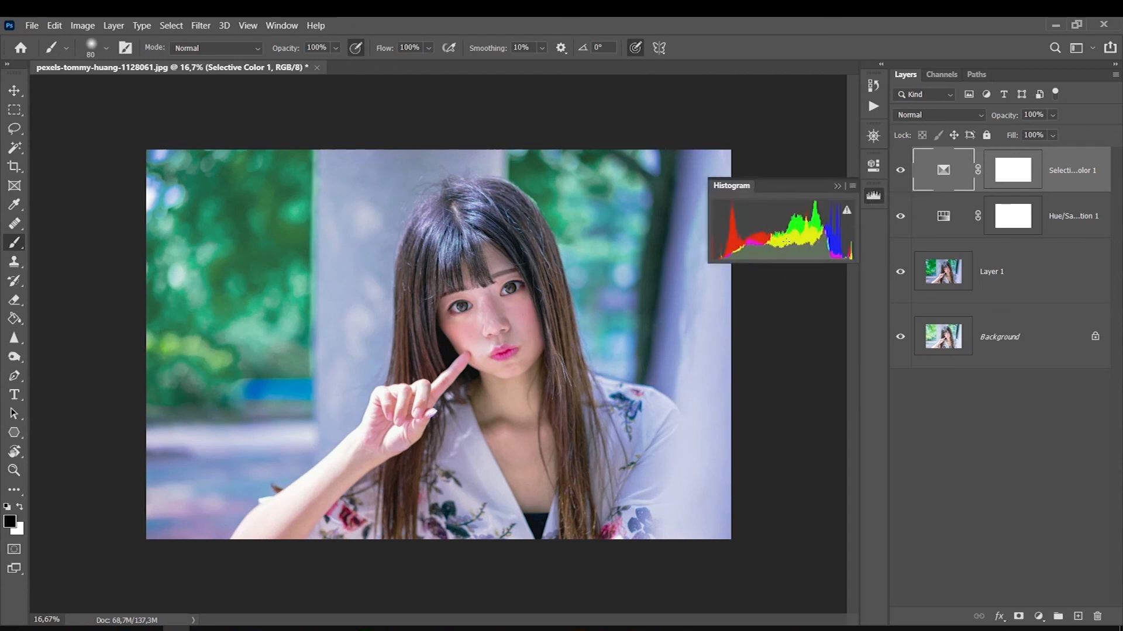